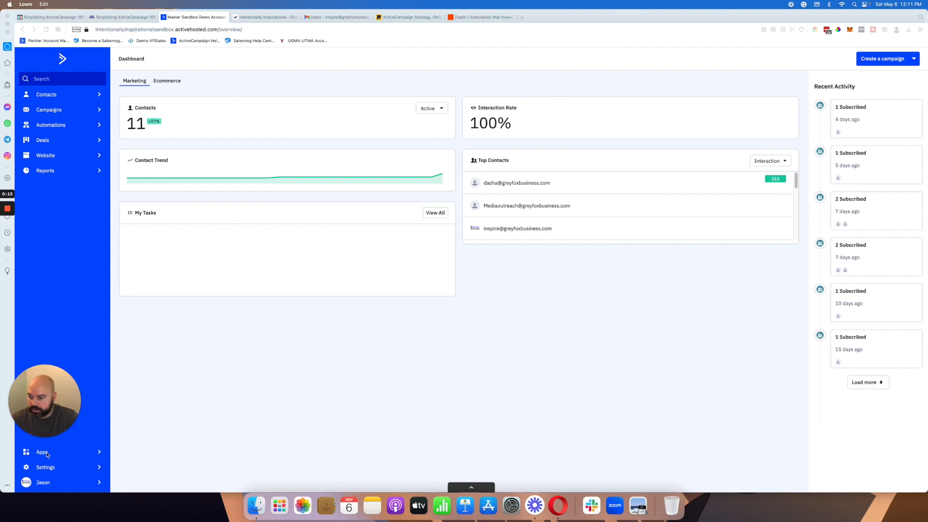
Step: Browse ActiveCampaign's full app directory to the end of the list and open the Zoom integration page
left_click(42, 452)
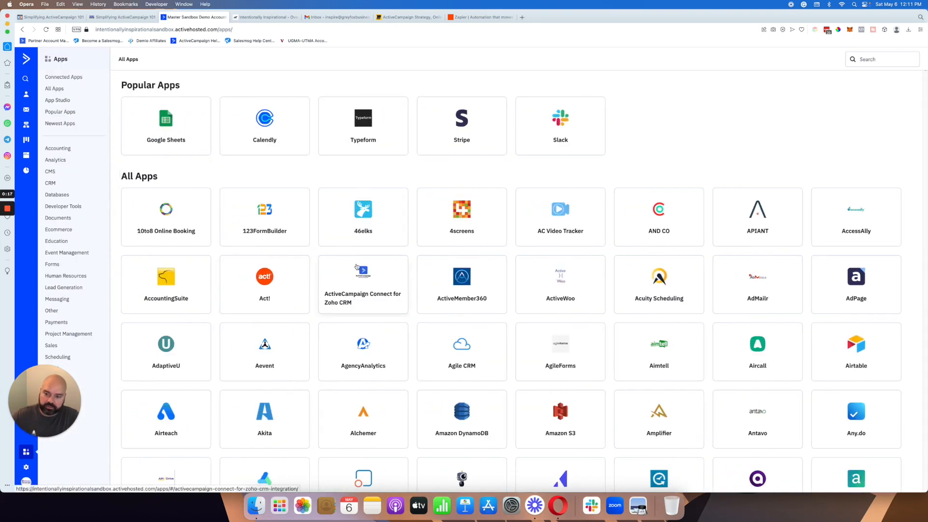
scroll(357, 267, "down", 1)
scroll(356, 267, "down", 20)
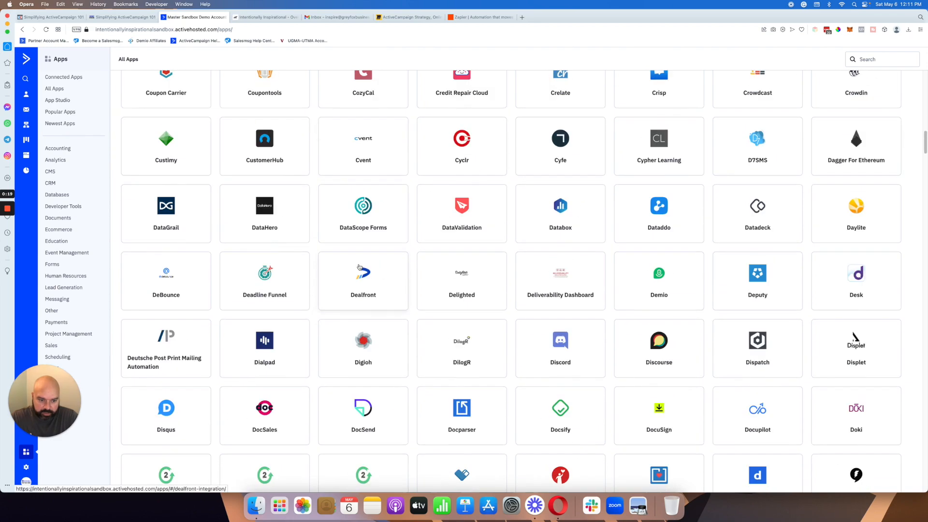
scroll(360, 267, "down", 20)
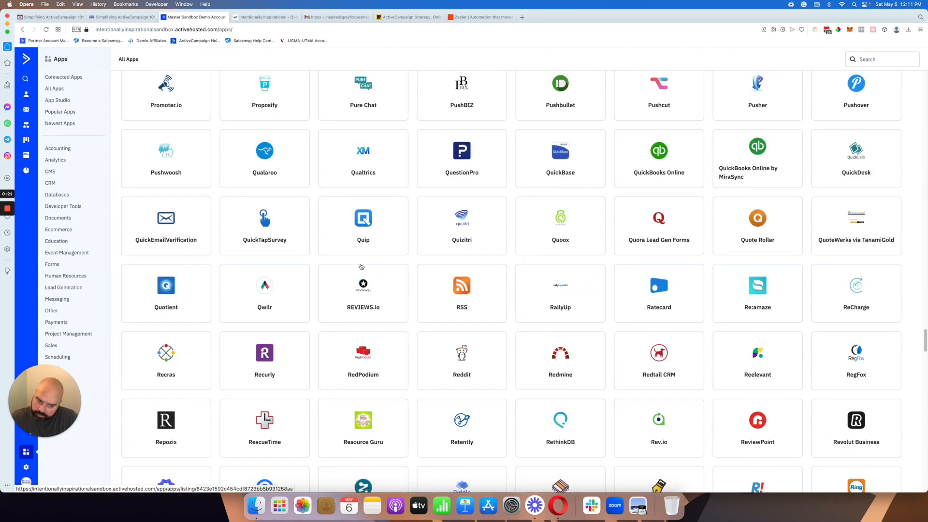
scroll(361, 267, "down", 20)
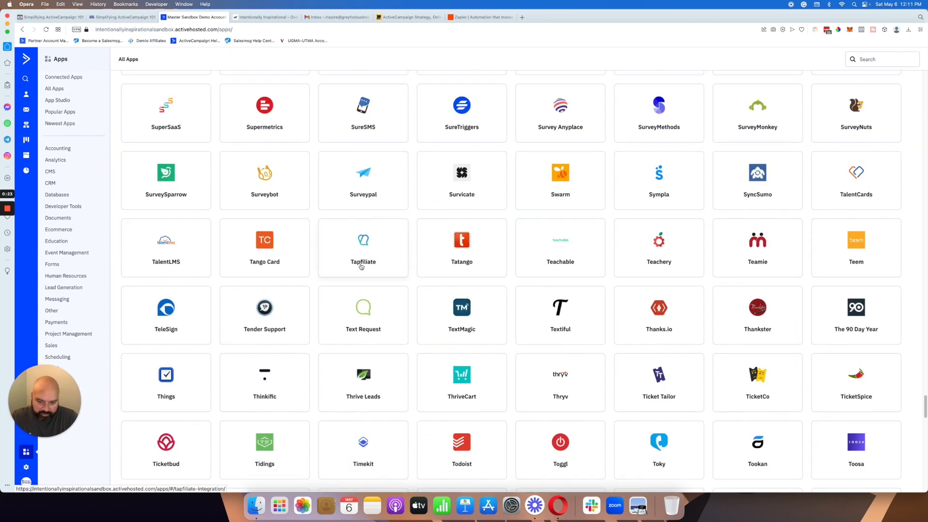
scroll(361, 267, "down", 10)
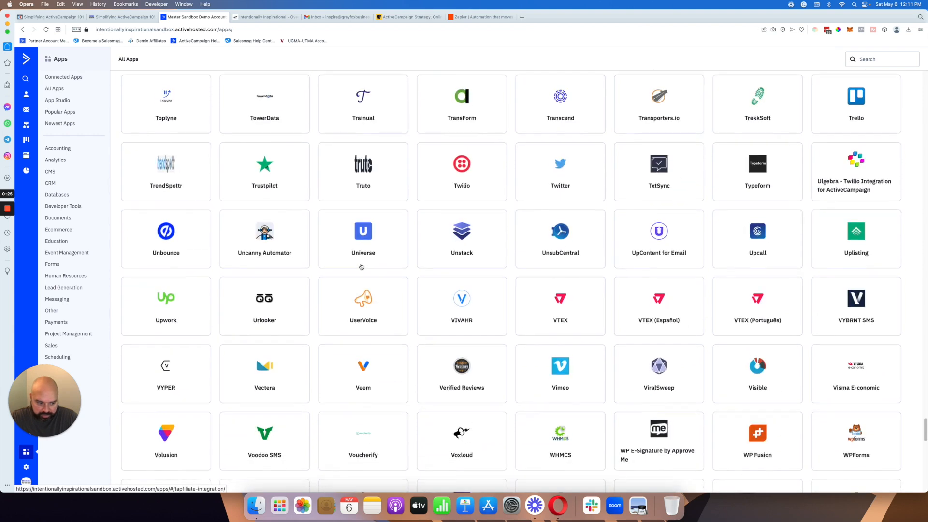
scroll(361, 267, "down", 10)
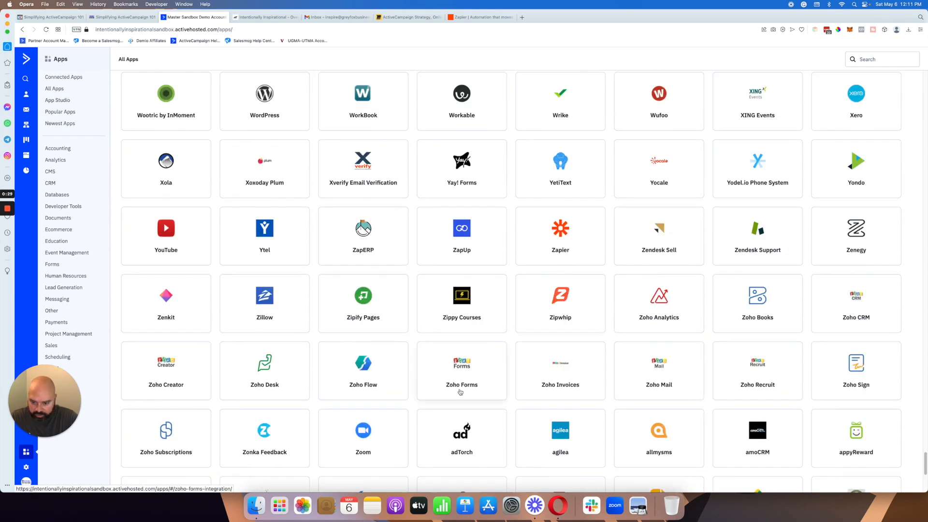
left_click(375, 435)
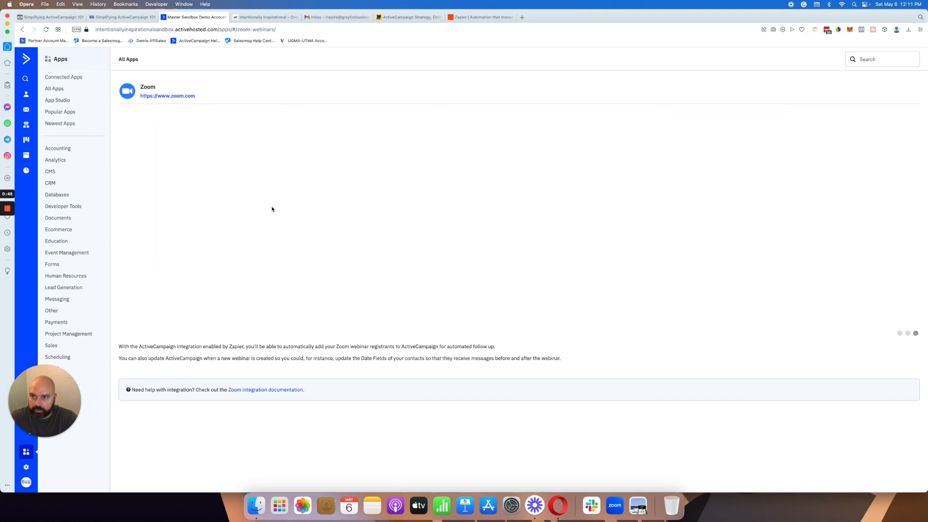
Step: Switch to the Miro board and handwrite "AC" and "Zoom" in blue, with an arrow pointing from Zoom to AC
left_click(417, 18)
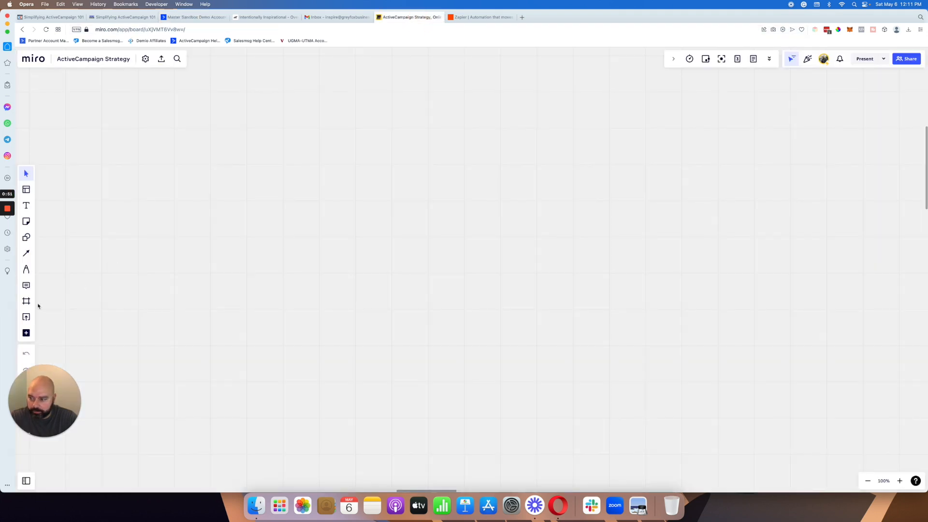
left_click(26, 271)
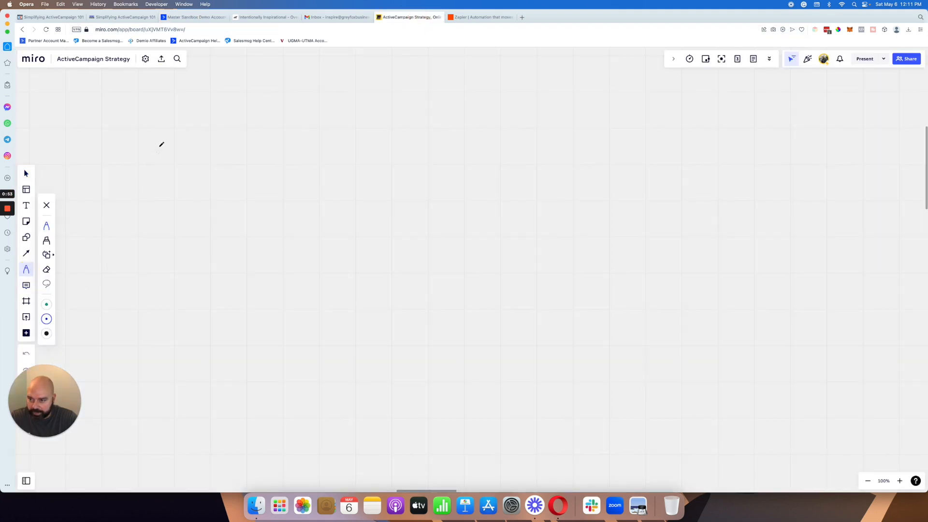
mouse_move(159, 129)
left_mouse_down()
mouse_move(164, 118)
mouse_move(192, 126)
left_mouse_up()
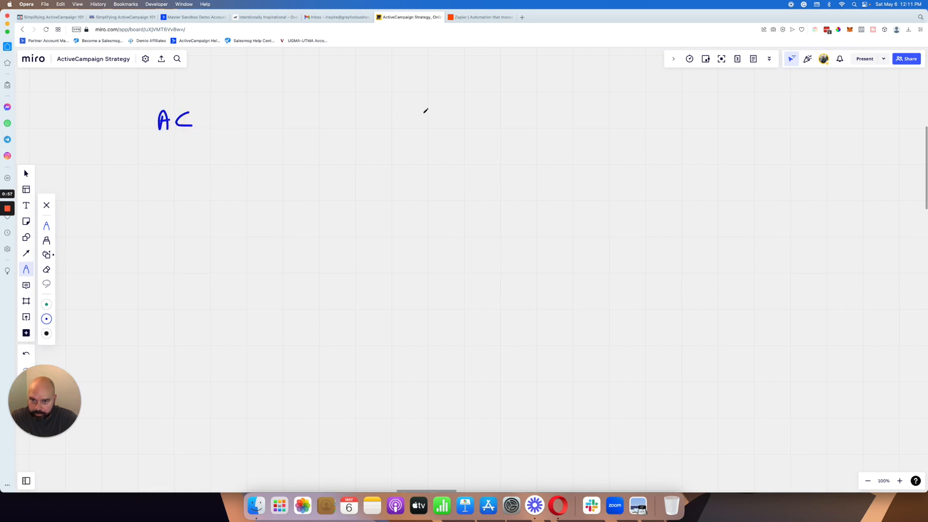
mouse_move(351, 110)
left_mouse_down()
mouse_move(363, 108)
mouse_move(367, 122)
mouse_move(403, 113)
mouse_move(418, 122)
left_mouse_up()
mouse_move(308, 116)
left_mouse_down()
mouse_move(244, 121)
mouse_move(250, 113)
left_mouse_up()
Step: Cross out the arrow between Zoom and AC with a red X
left_click(47, 319)
left_click(71, 333)
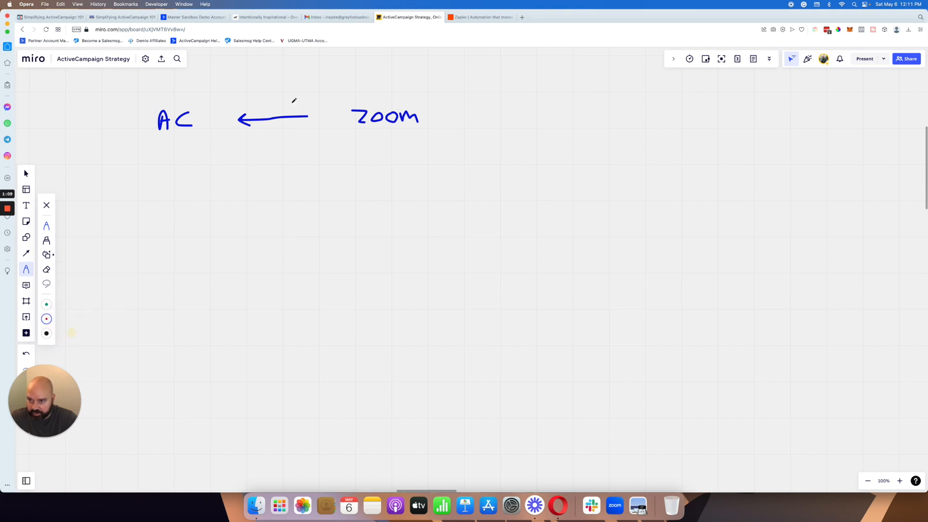
left_click_drag(264, 101, 290, 135)
left_click_drag(288, 102, 261, 136)
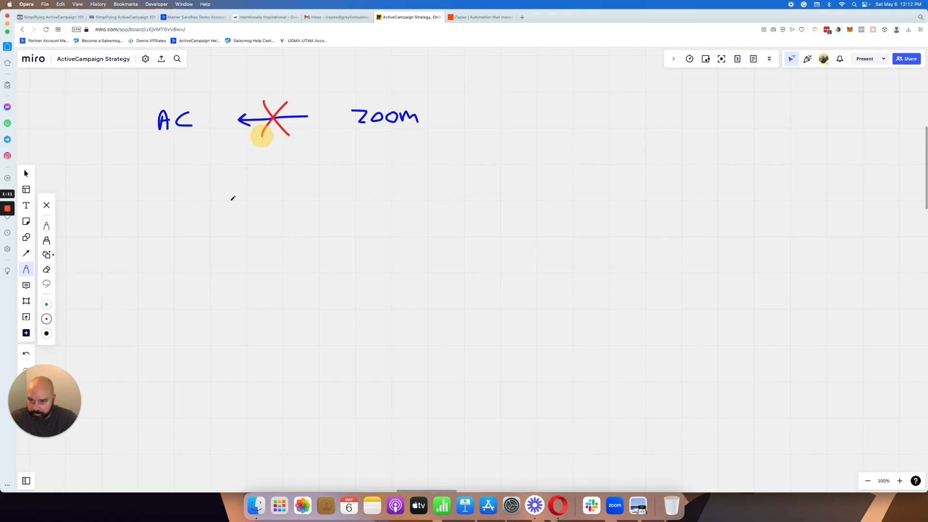
Step: Handwrite "Zapier" in blue below the crossed-out arrow and draw arrows from Zoom to Zapier and from Zapier to AC
left_click(46, 318)
left_click(82, 333)
left_click_drag(240, 182, 251, 195)
left_click_drag(258, 182, 258, 196)
left_click_drag(258, 189, 286, 179)
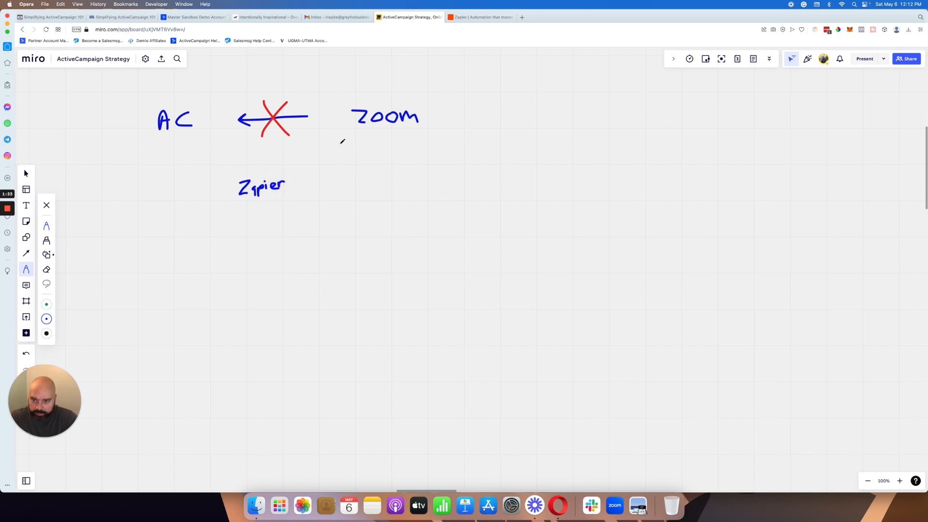
mouse_move(356, 131)
left_mouse_down()
mouse_move(297, 186)
mouse_move(307, 189)
left_mouse_up()
mouse_move(227, 187)
left_mouse_down()
mouse_move(186, 143)
mouse_move(198, 134)
left_mouse_up()
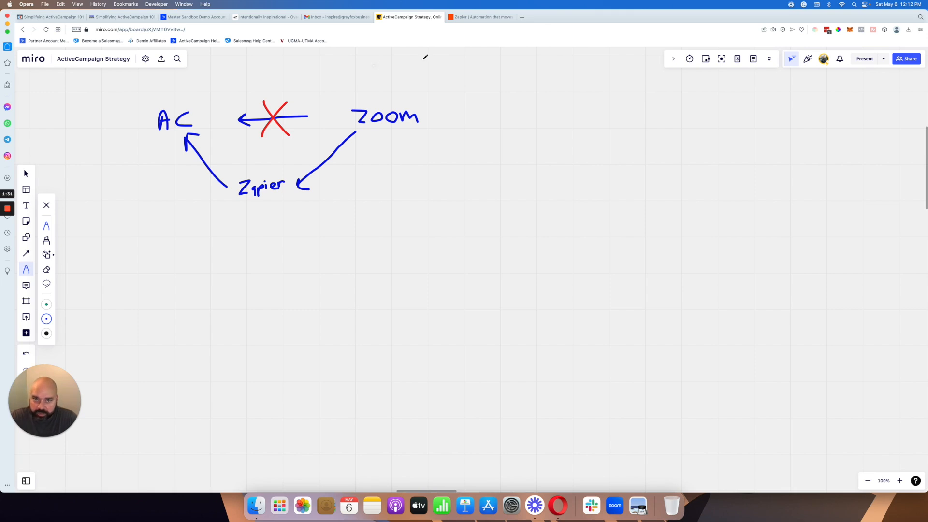
Step: Switch to Zapier and log in to the account with the prefilled account e-mail
left_click(481, 17)
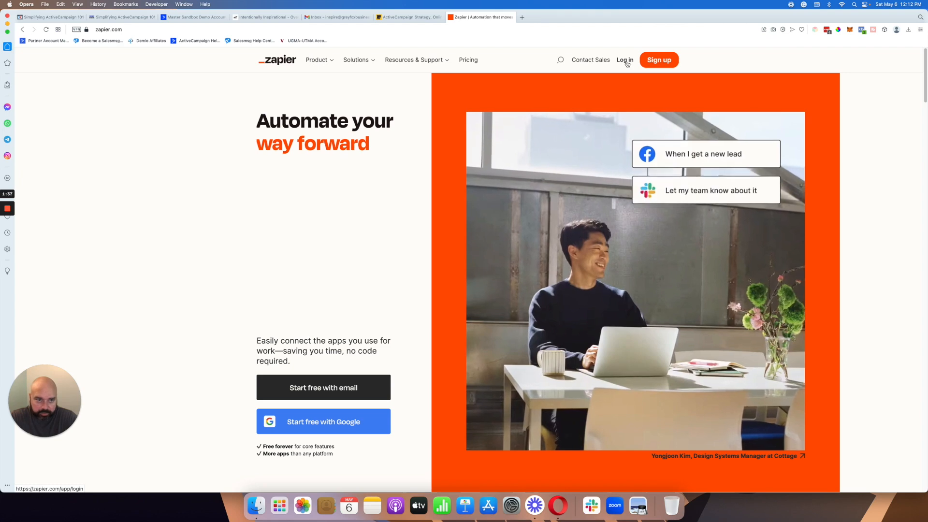
left_click(625, 60)
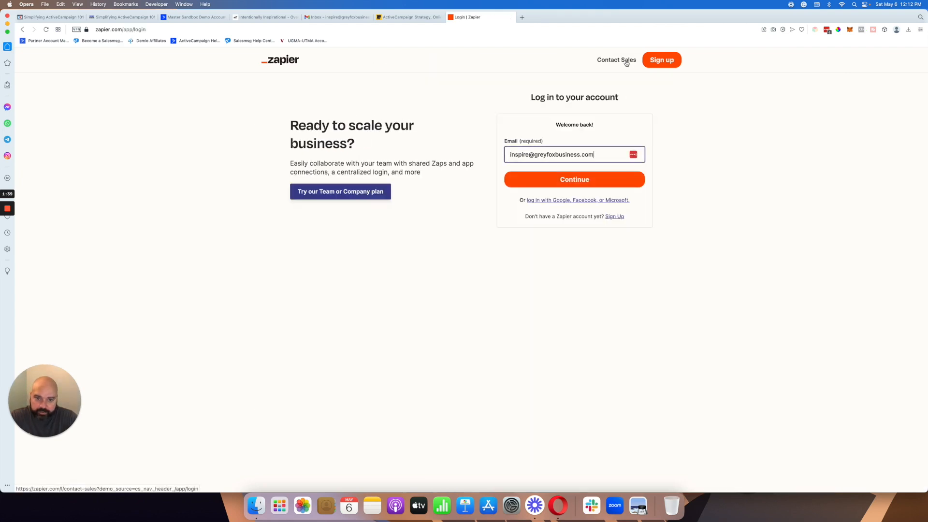
left_click(594, 180)
left_click(592, 197)
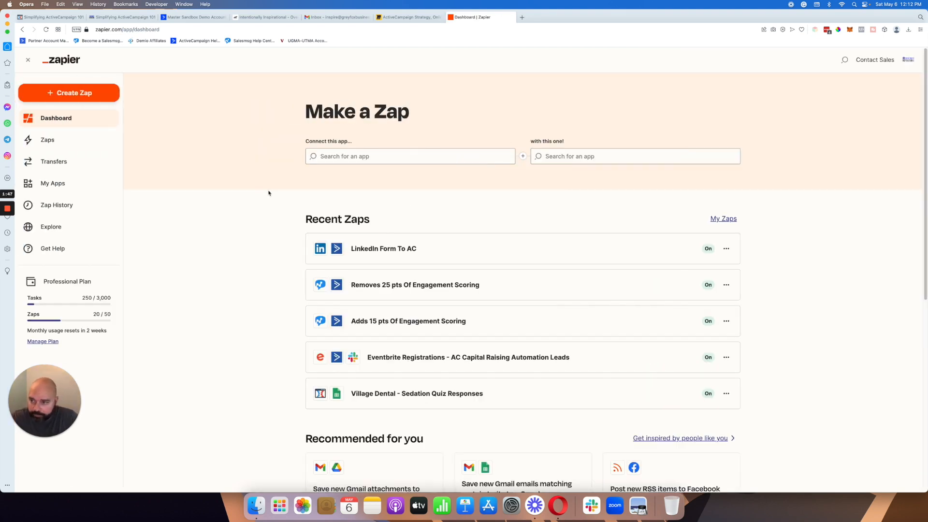
Step: Open the list of existing Zaps and look through the Home folder
left_click(75, 149)
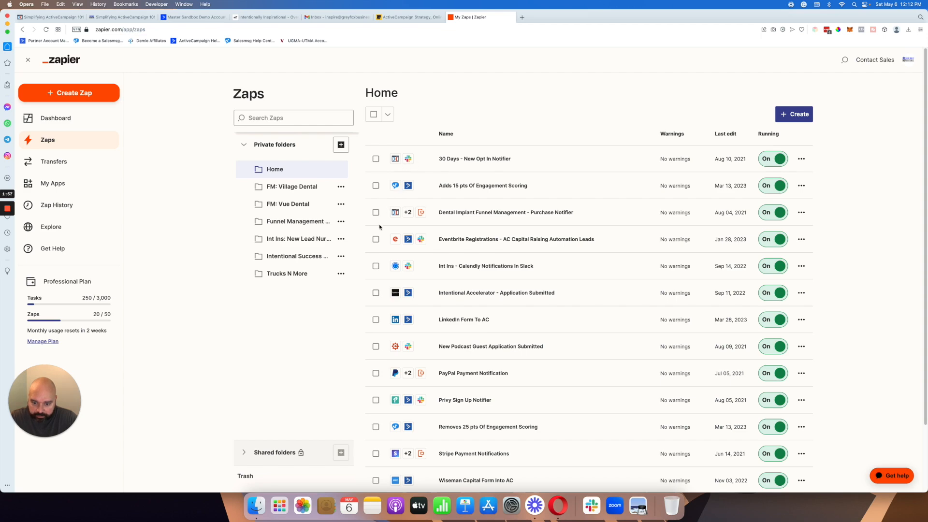
scroll(379, 227, "down", 3)
scroll(380, 227, "up", 3)
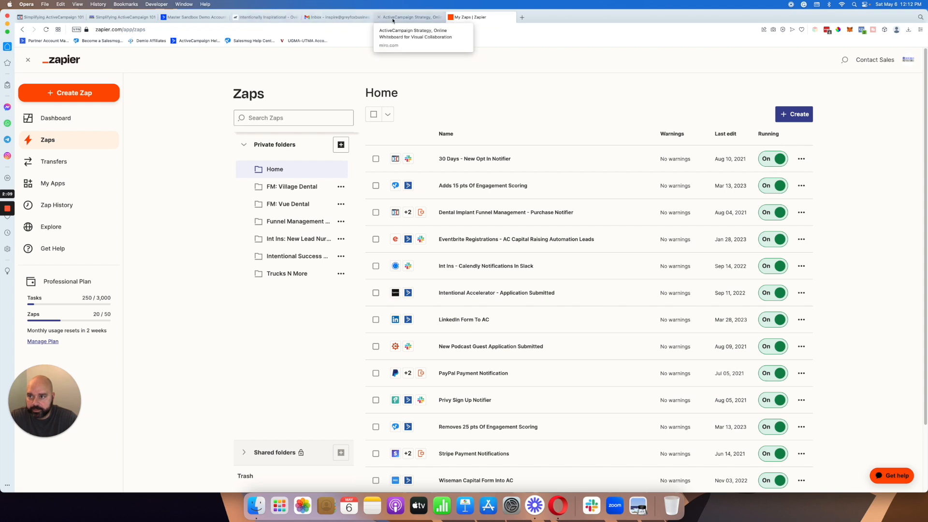
Step: Open the connected apps in Zapier and check the list for ActiveCampaign and Zoom
left_click(89, 185)
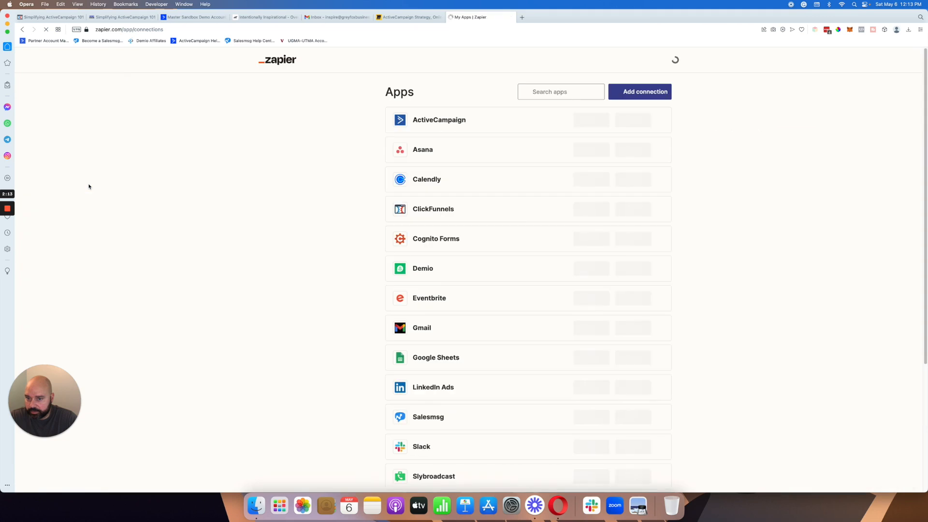
scroll(446, 279, "down", 10)
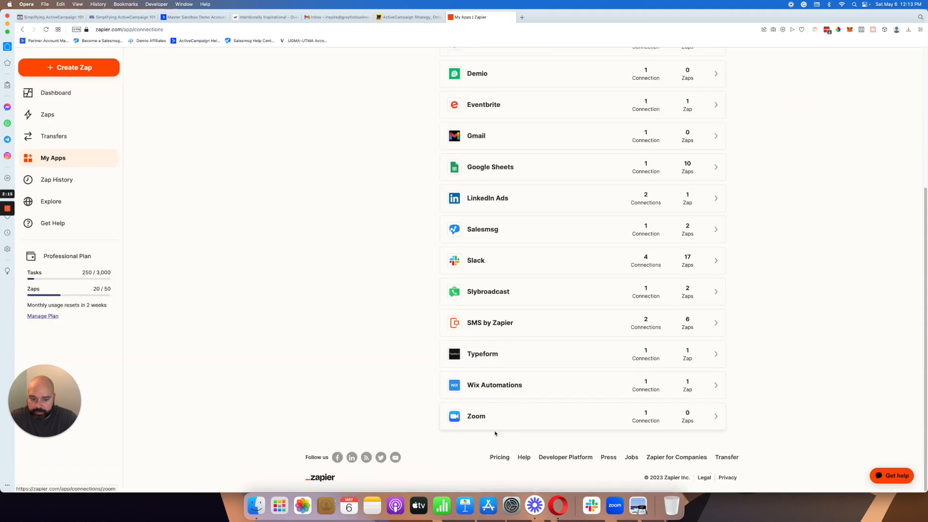
scroll(493, 397, "up", 5)
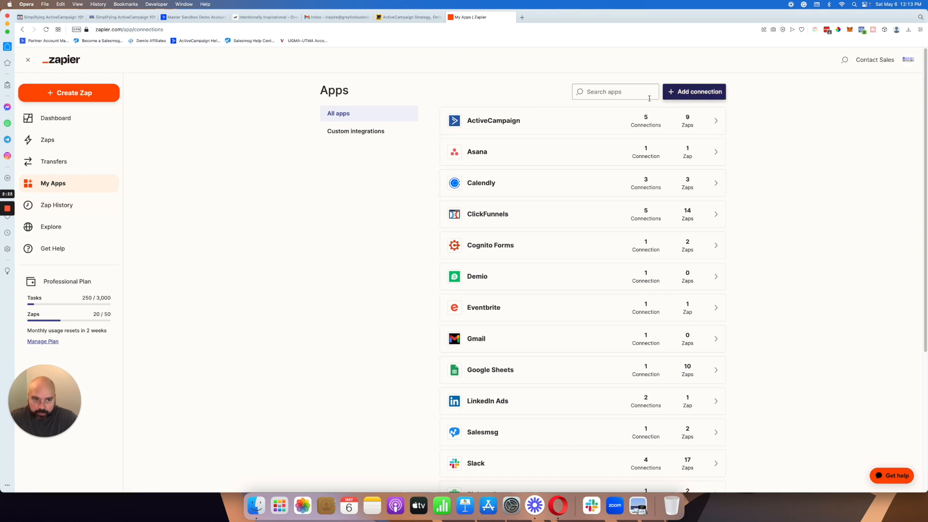
scroll(503, 350, "down", 5)
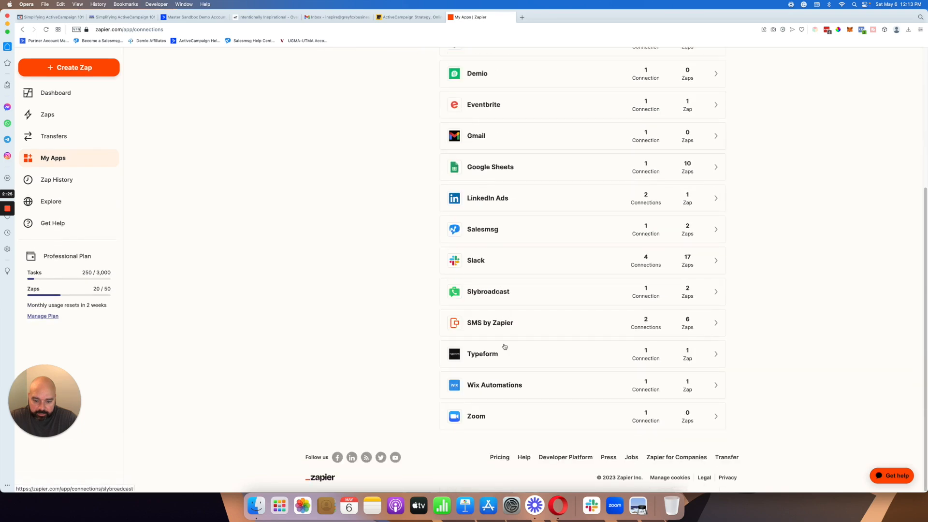
scroll(551, 270, "up", 5)
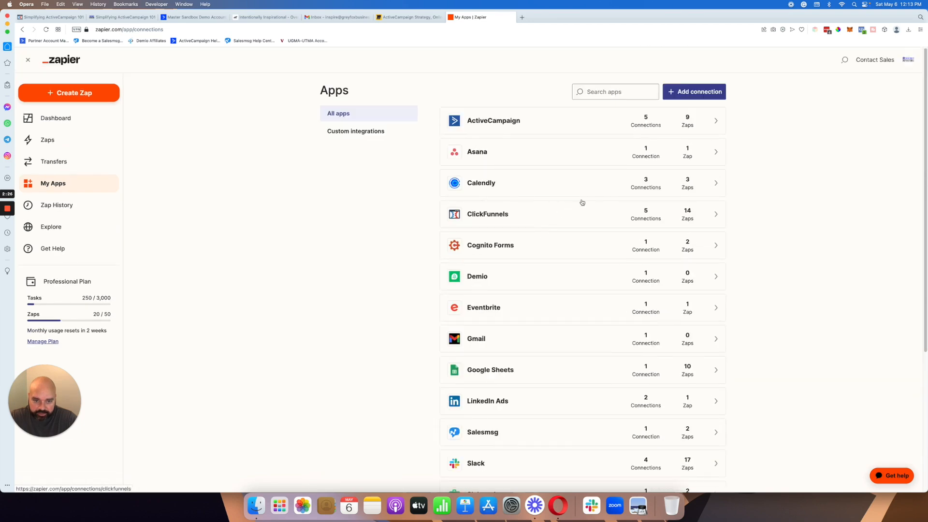
Step: Start adding an ActiveCampaign connection to view the required API URL and API key fields, and close the authorization window
left_click(682, 96)
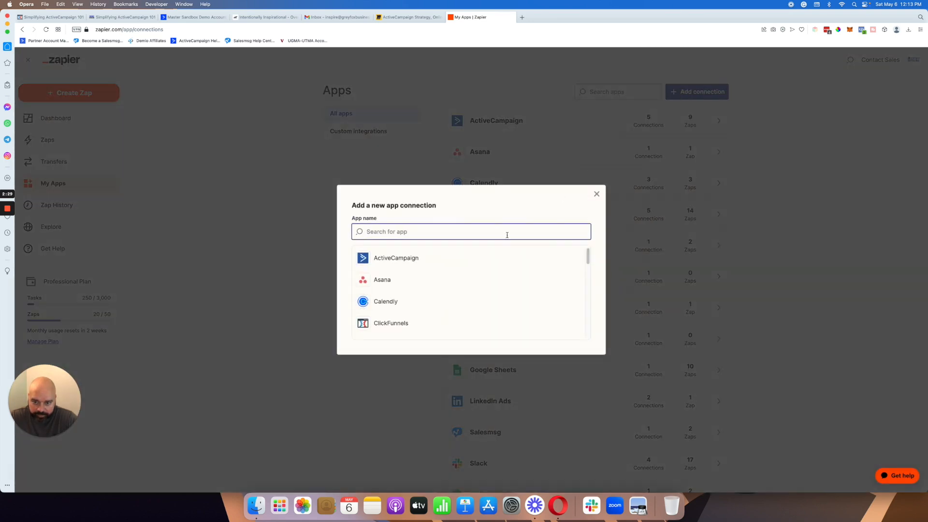
left_click(452, 263)
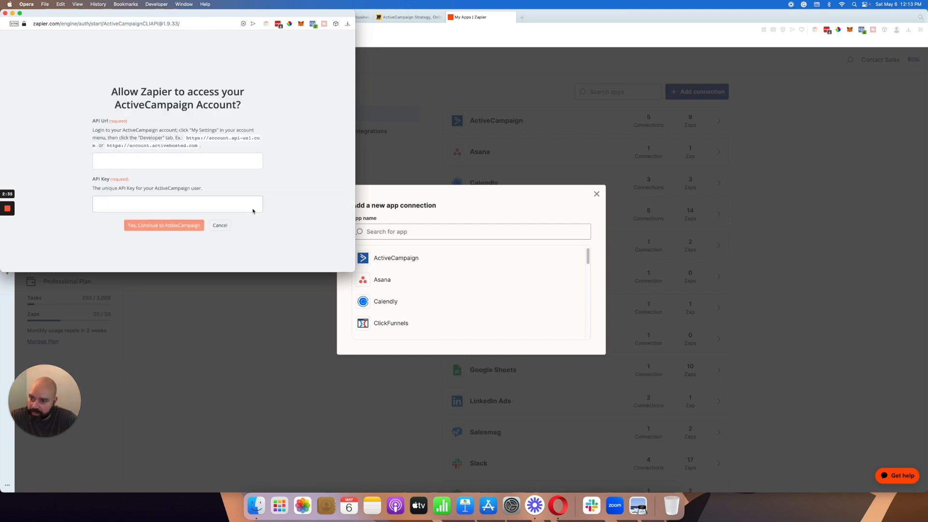
left_click(6, 13)
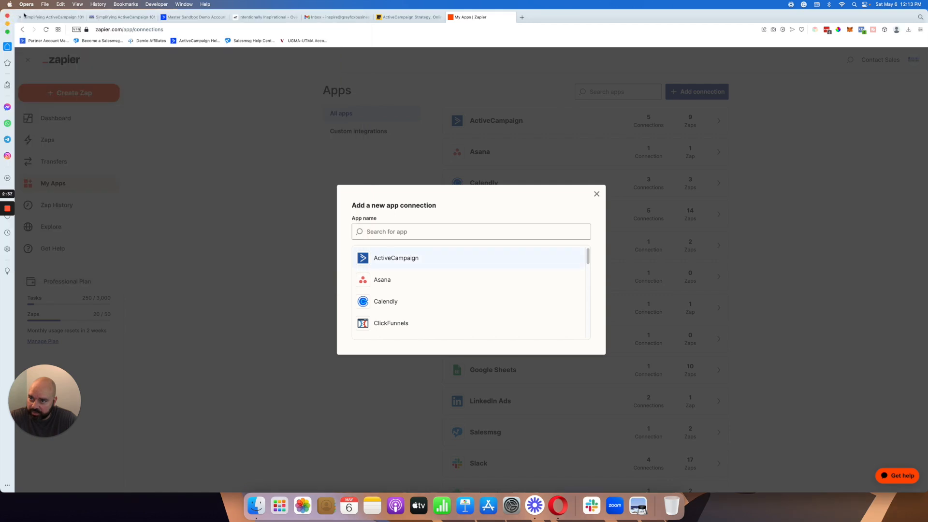
Step: Switch to ActiveCampaign and open the Developer settings to view the account's API URL and key
left_click(181, 18)
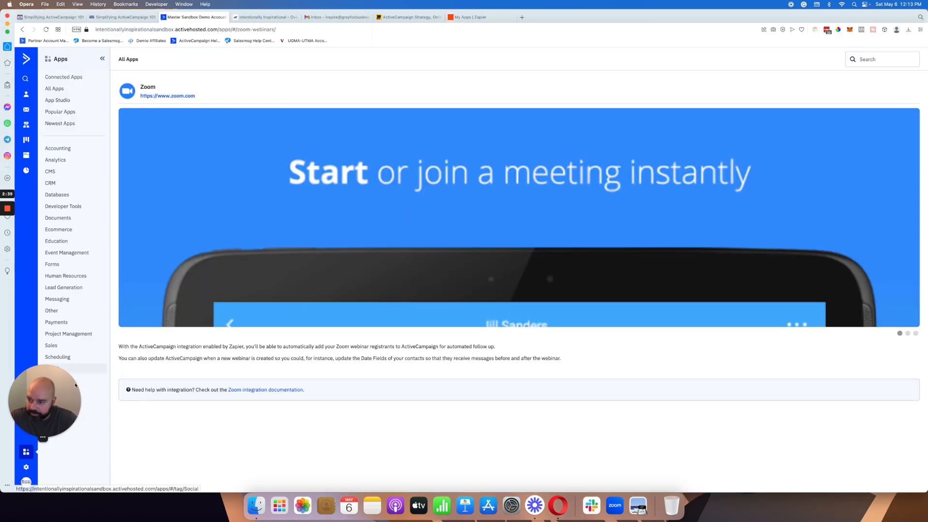
left_click(27, 467)
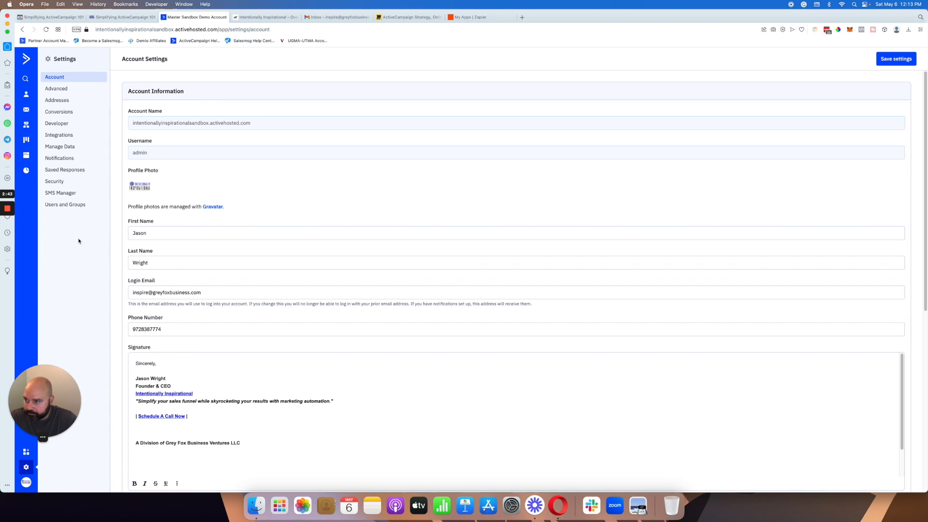
left_click_drag(48, 392, 70, 437)
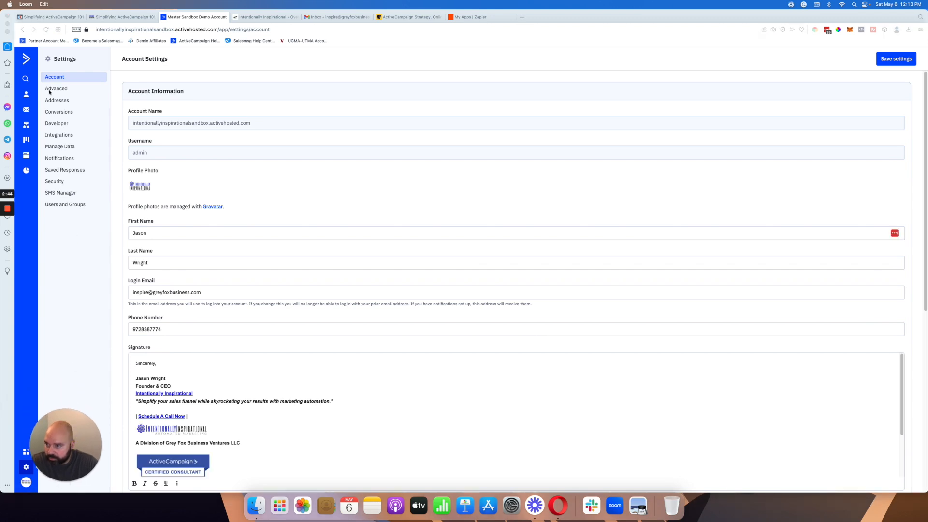
left_click(62, 126)
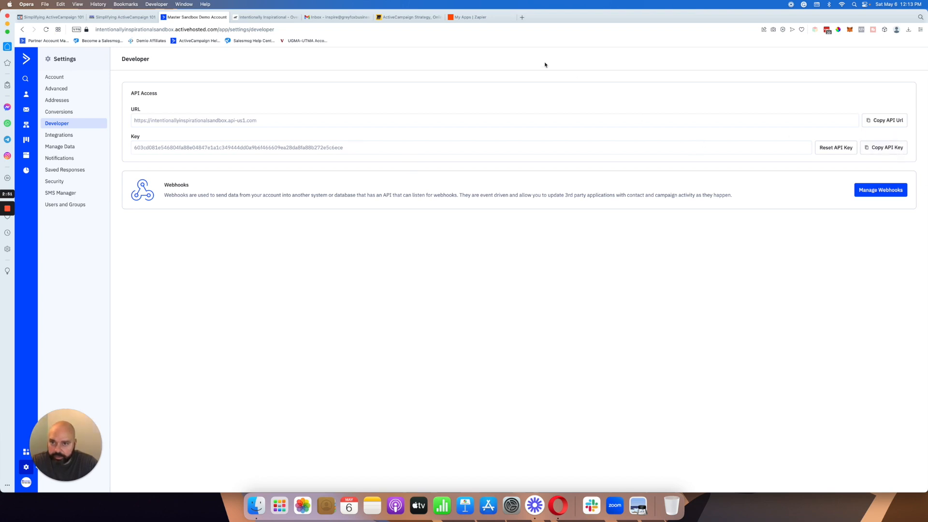
Step: Switch to Zapier and start adding a Zoom connection to view the permissions Zapier requests, and close the authorization window and connection dialog
left_click(490, 17)
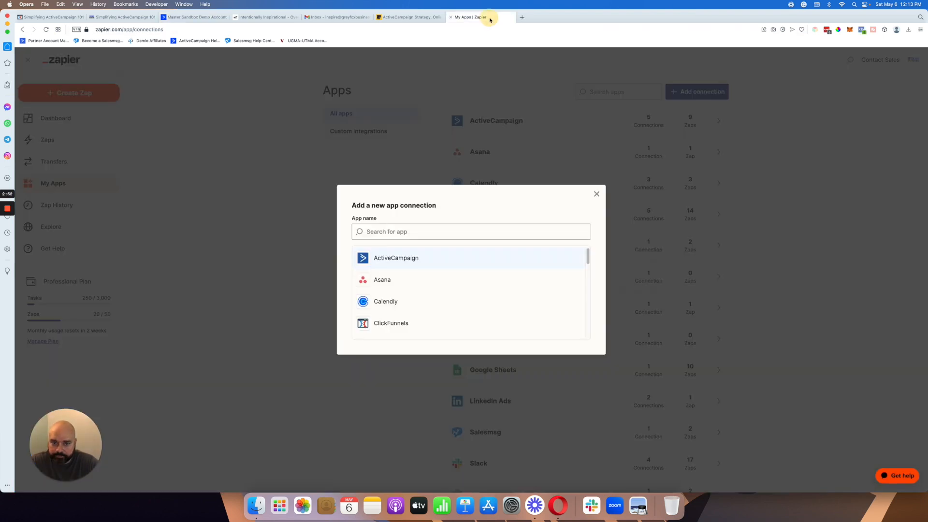
left_click(430, 235)
type("zoom")
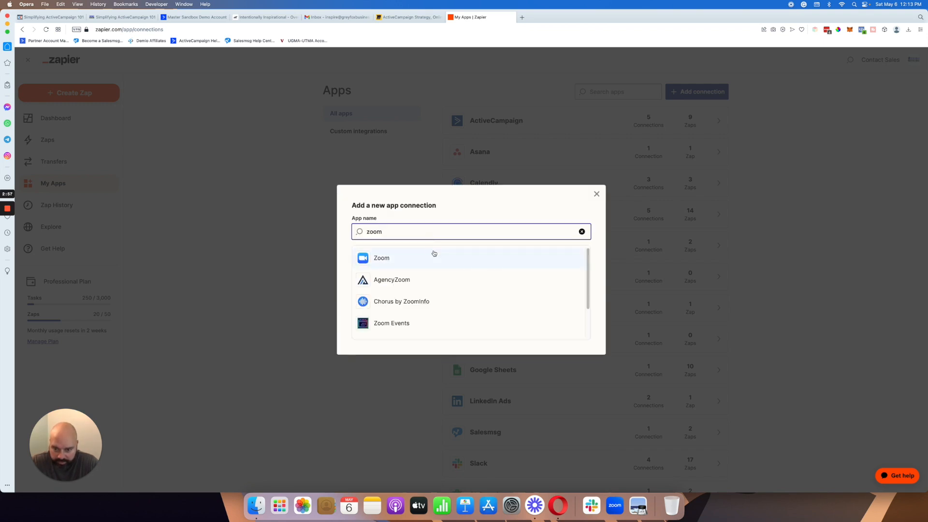
left_click(434, 256)
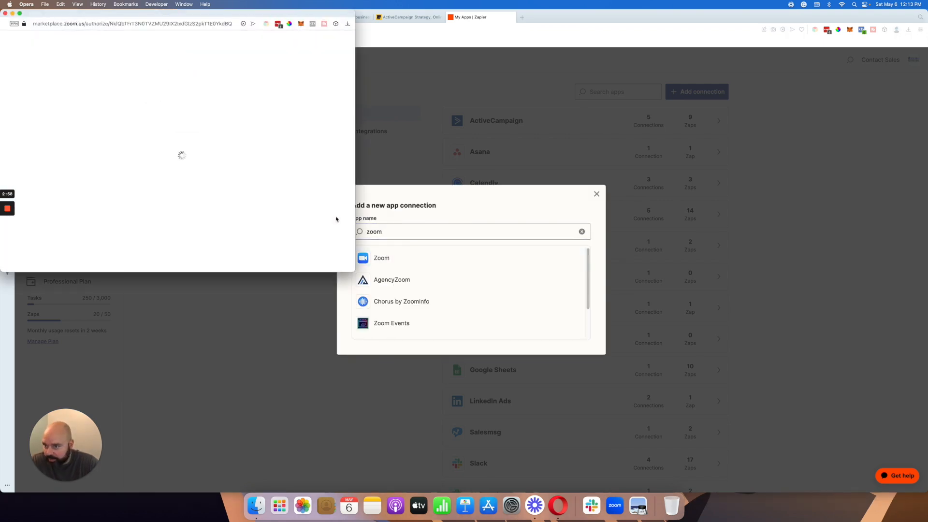
scroll(249, 173, "down", 3)
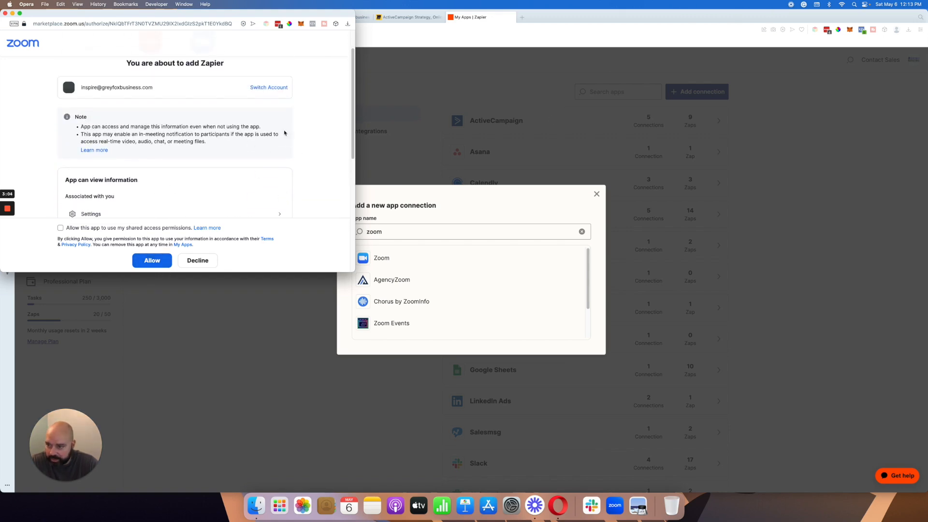
left_click(5, 13)
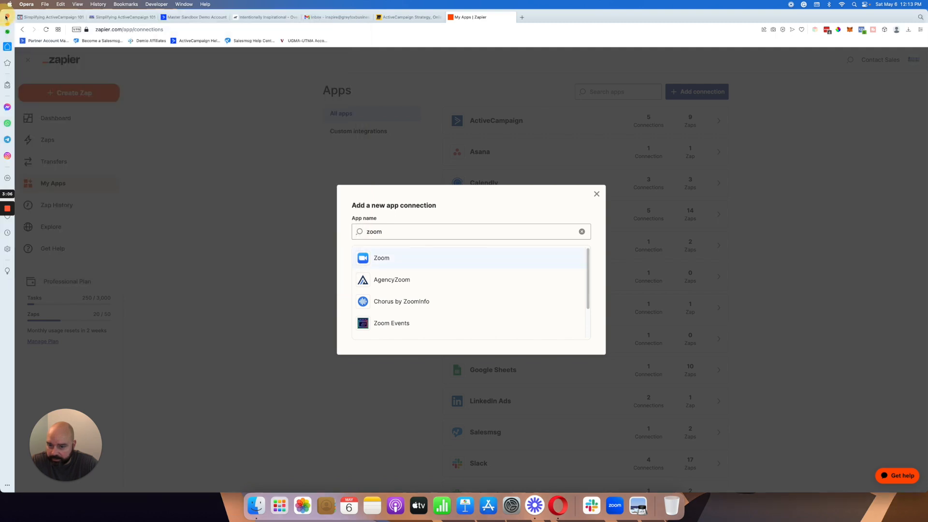
left_click(599, 195)
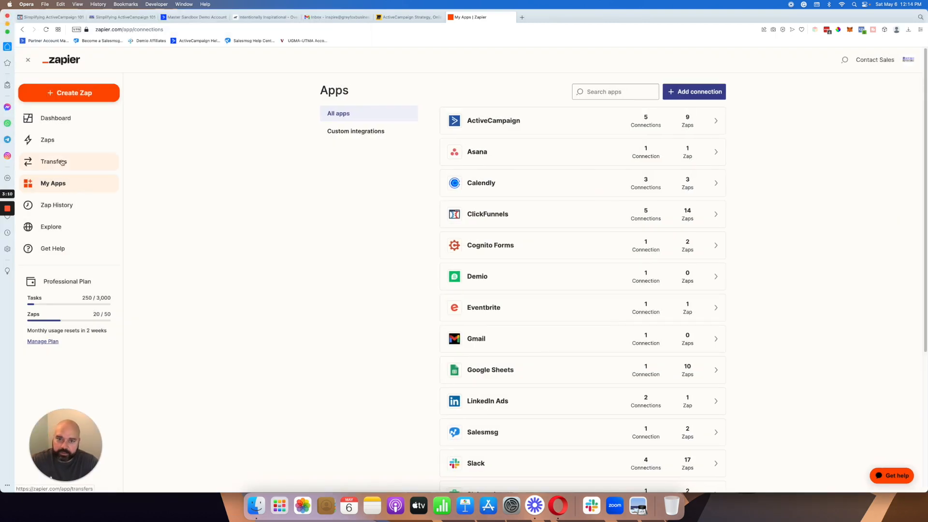
Step: Create a new Zap with Zoom as the trigger app and New Registrant as the trigger event, and continue to the account setup
left_click(87, 97)
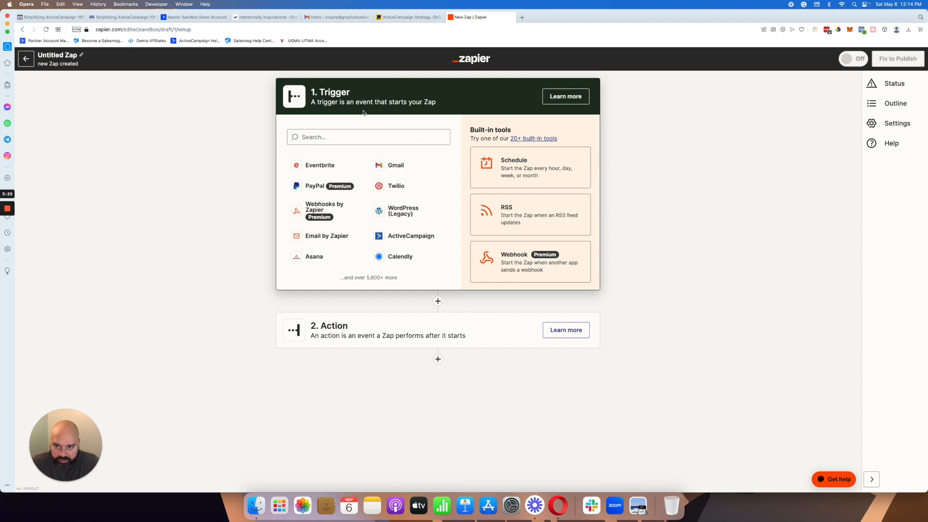
left_click(345, 139)
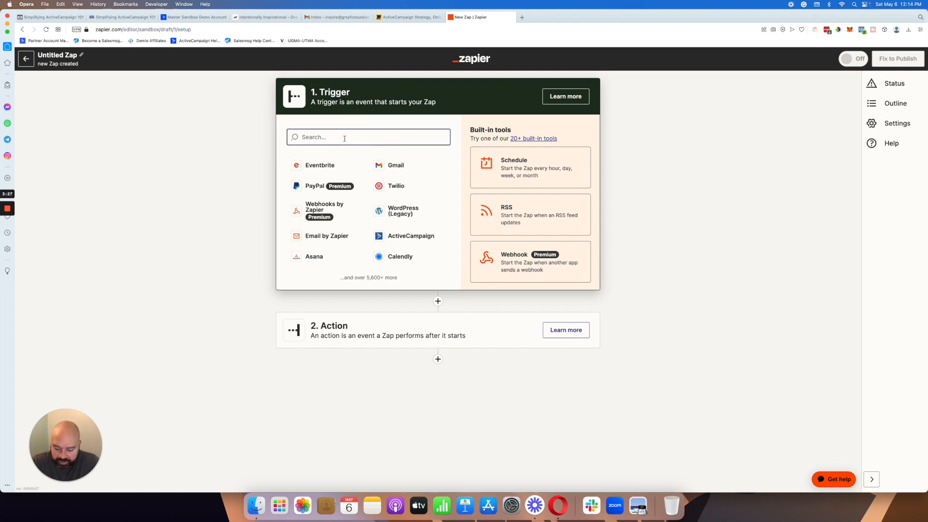
type("zoom")
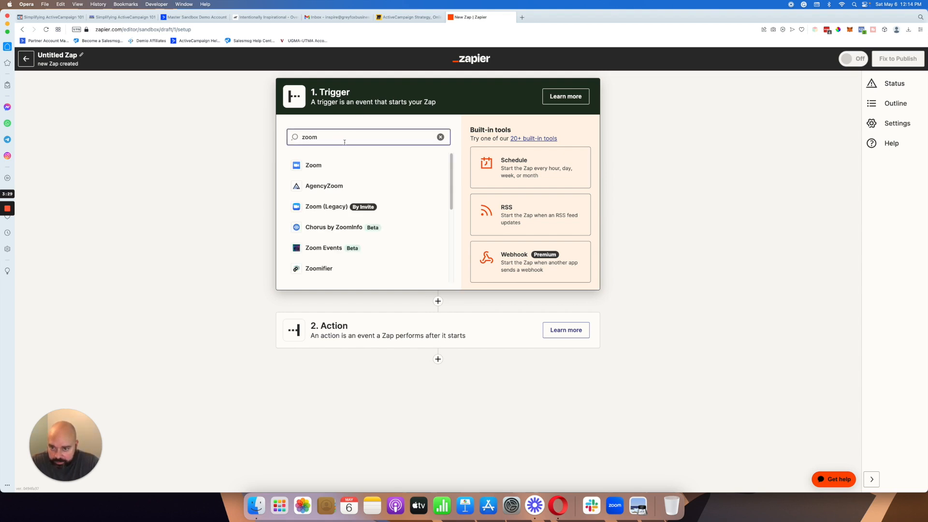
left_click(338, 165)
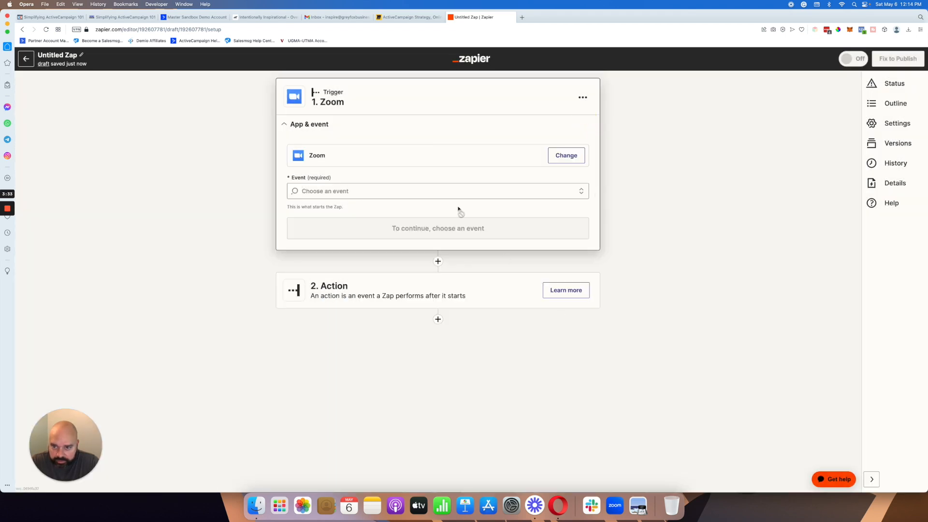
left_click(344, 190)
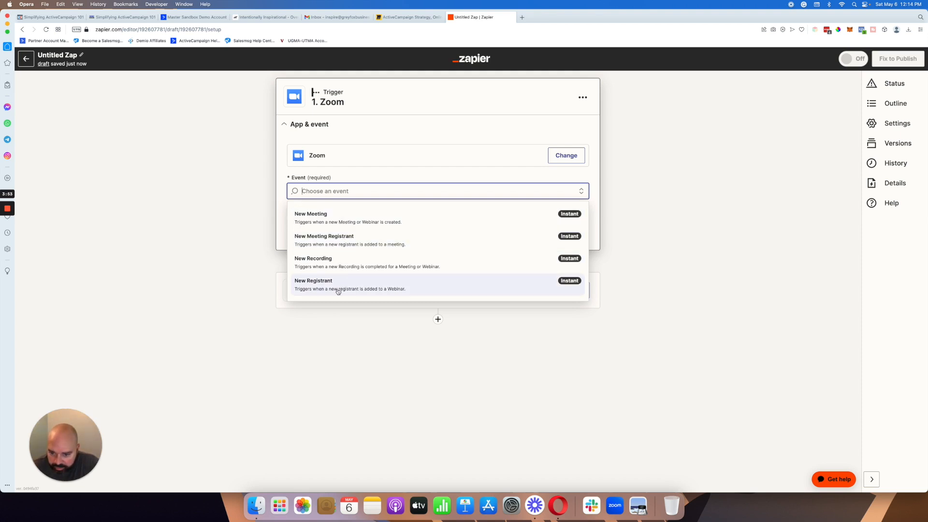
left_click(382, 290)
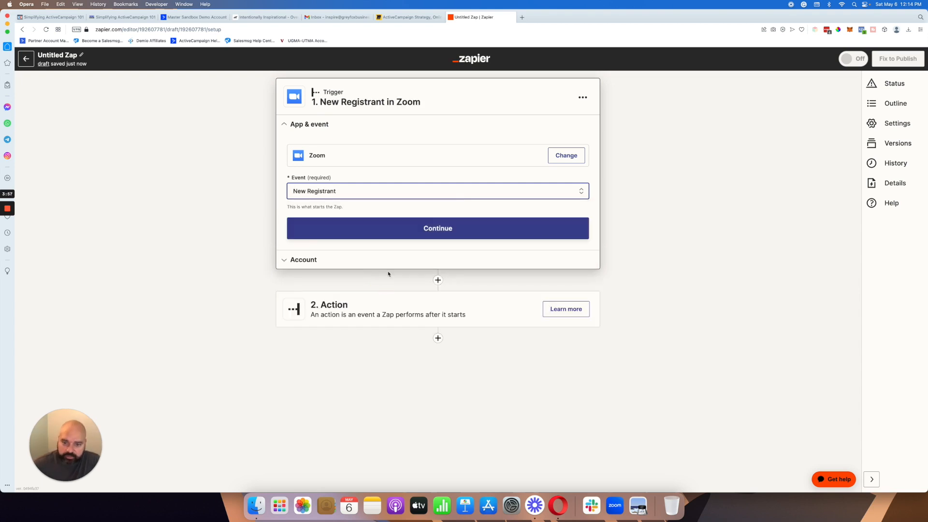
left_click(431, 233)
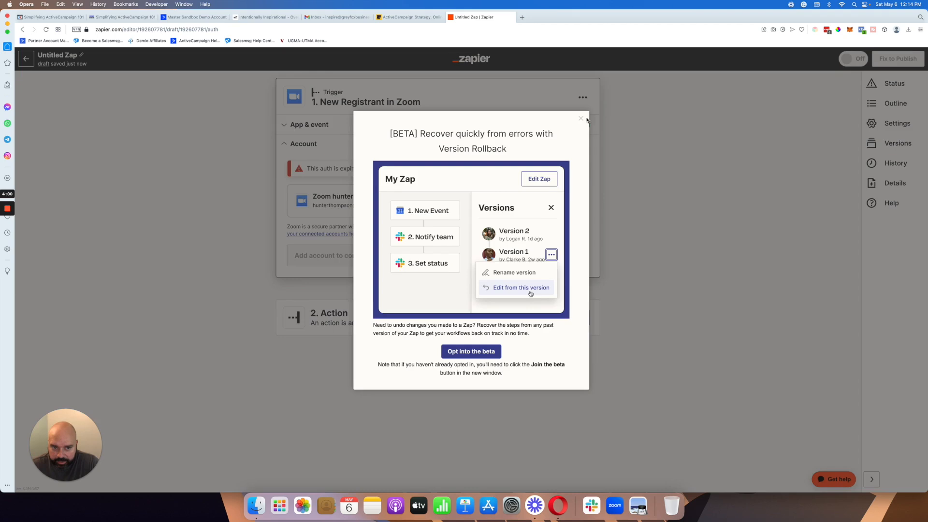
left_click(585, 120)
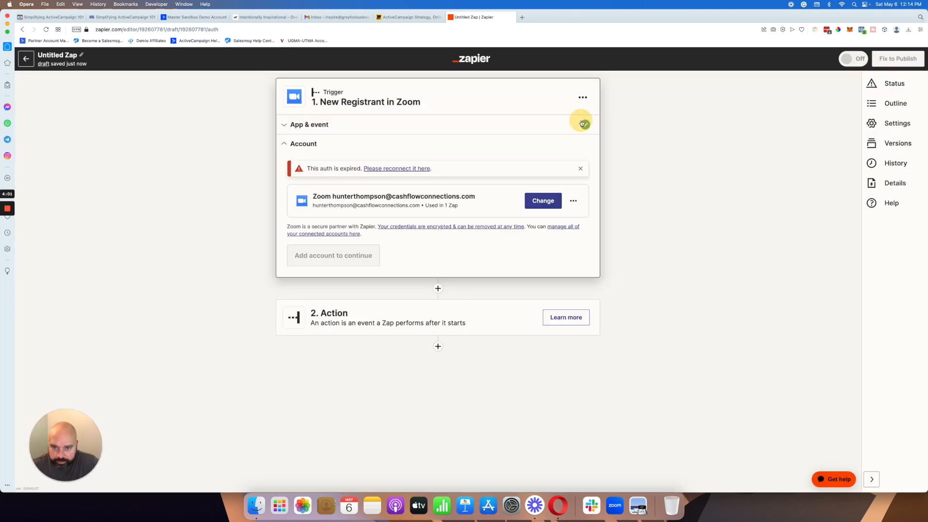
Step: Open zoom.us in a new tab and check which Zoom account is signed in
left_click(522, 17)
type("zoom.us")
key("Return")
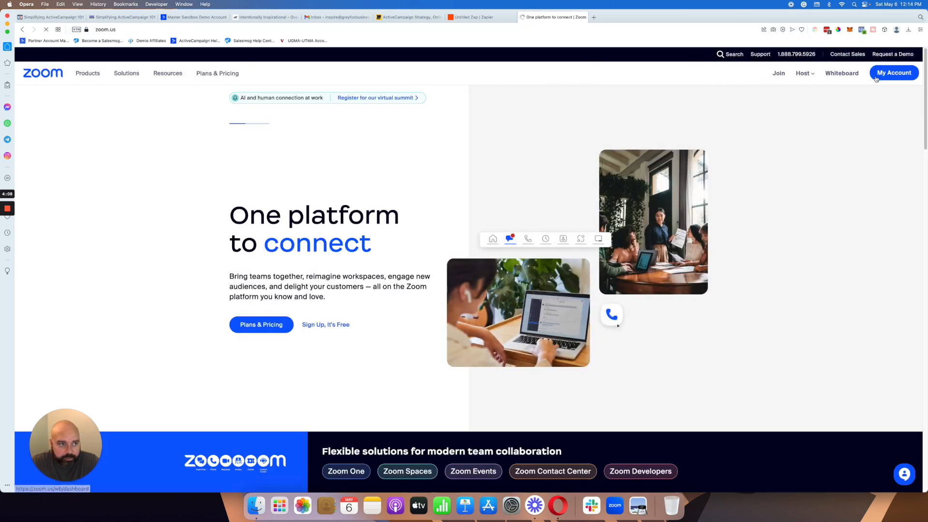
left_click(894, 73)
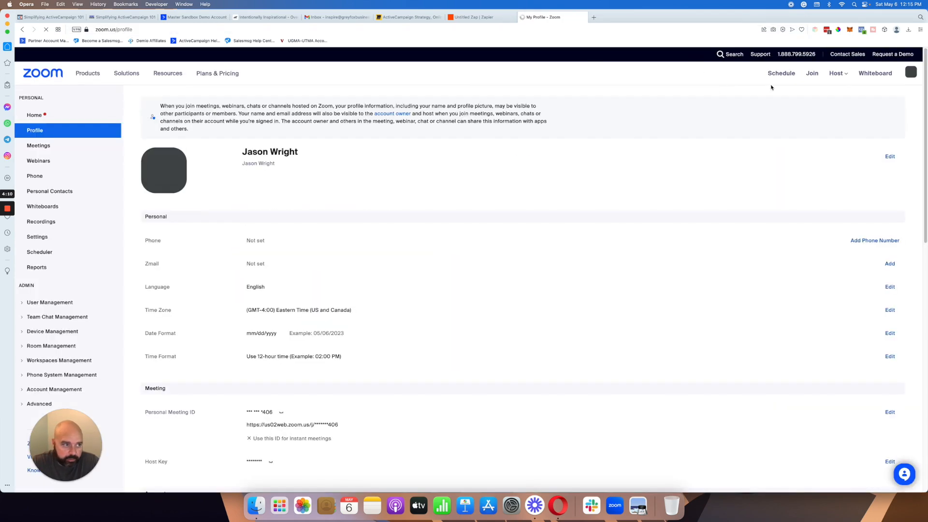
left_click(910, 74)
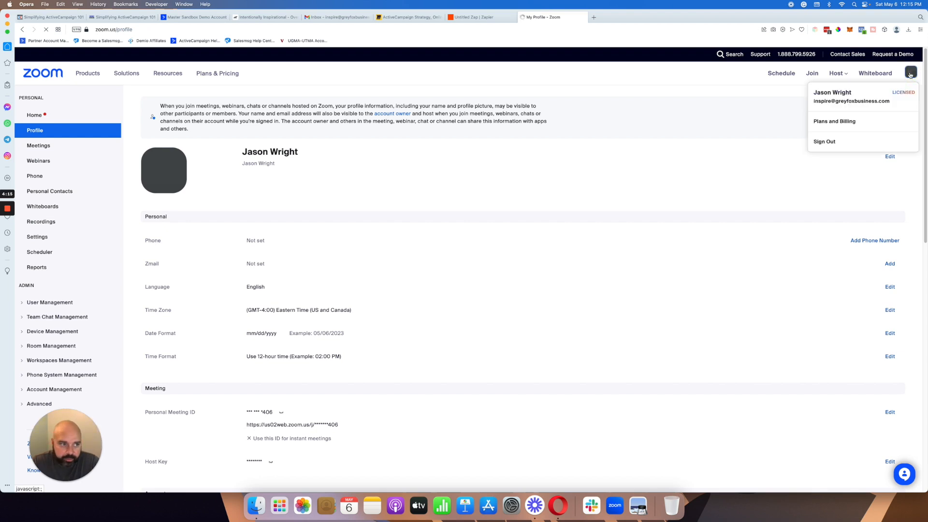
Step: Return to the Zap and reconnect the Zoom account, allowing shared access permissions; repeat the reconnection and continue to the trigger setup
left_click(475, 18)
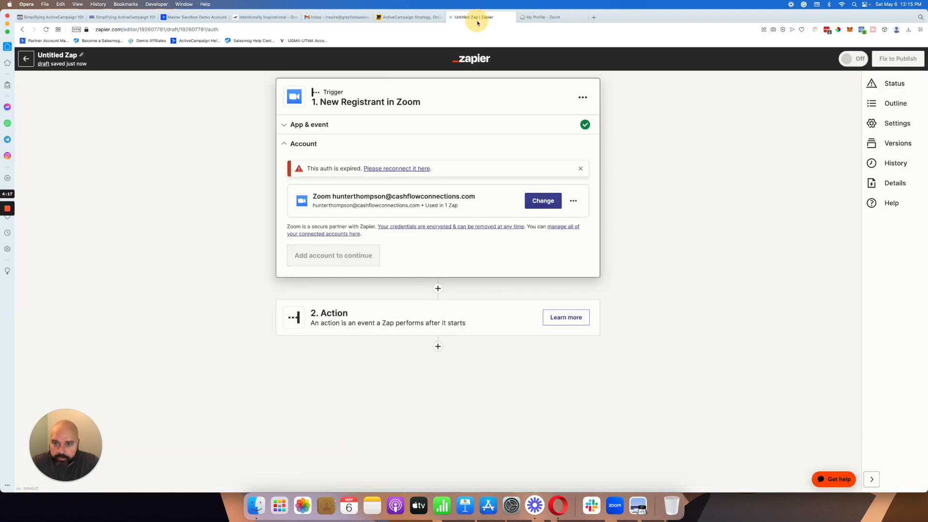
left_click(389, 169)
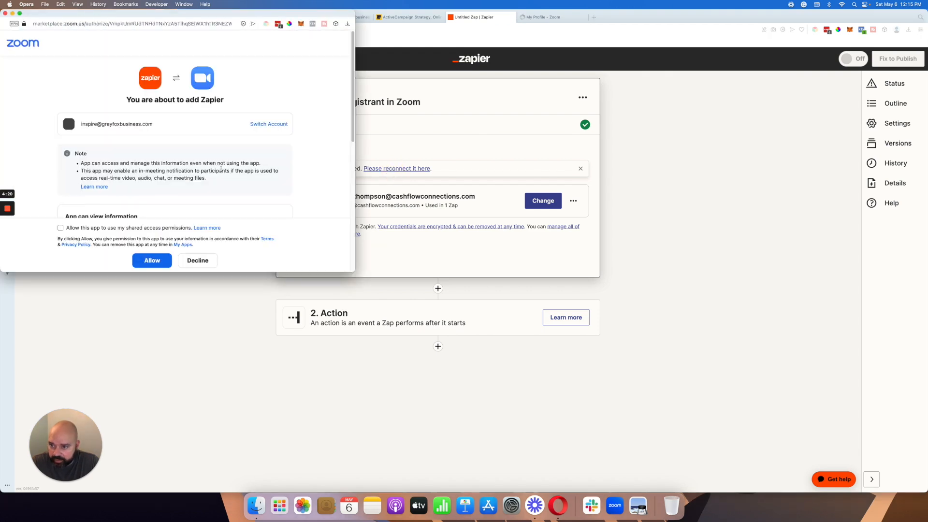
scroll(183, 176, "down", 5)
scroll(157, 216, "down", 4)
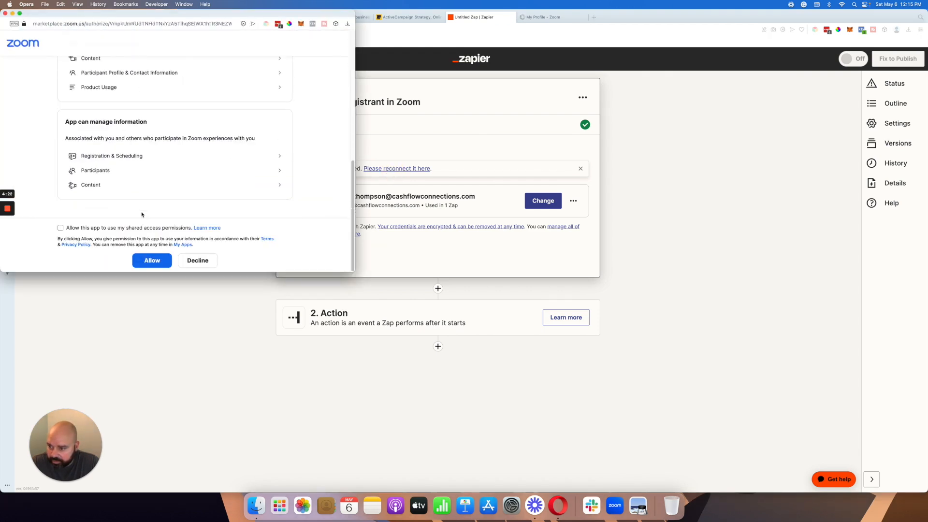
left_click(60, 228)
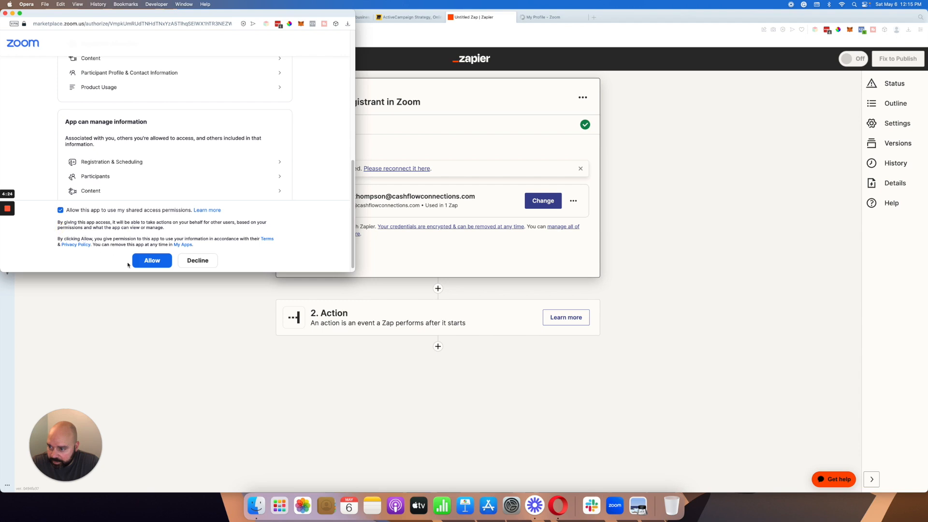
left_click(147, 264)
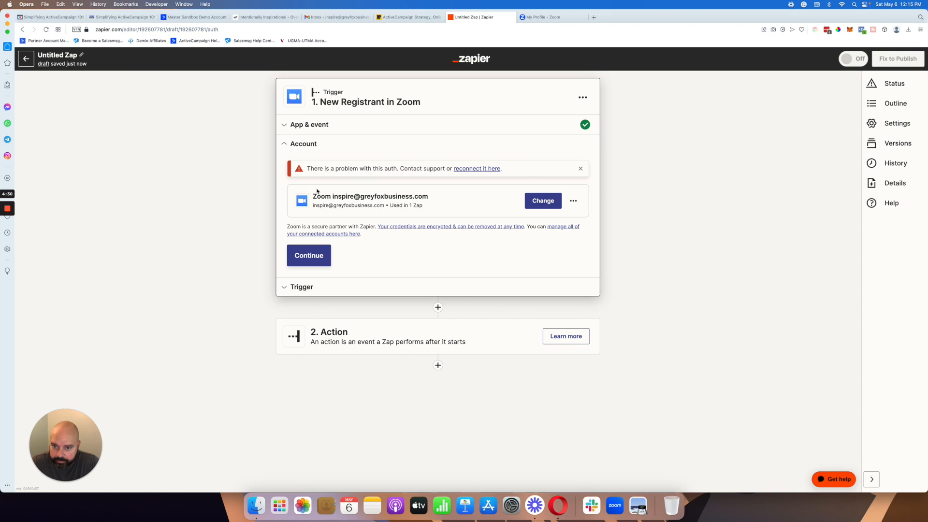
left_click(495, 170)
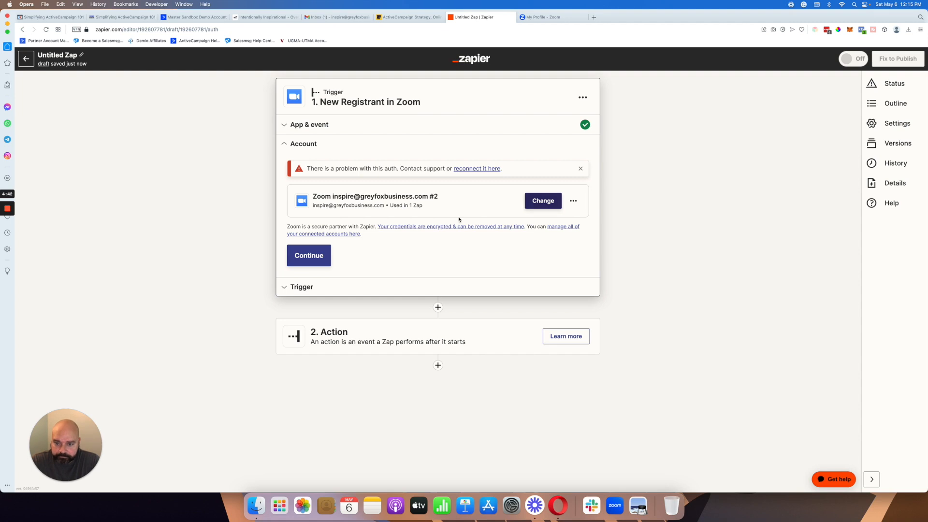
left_click(327, 255)
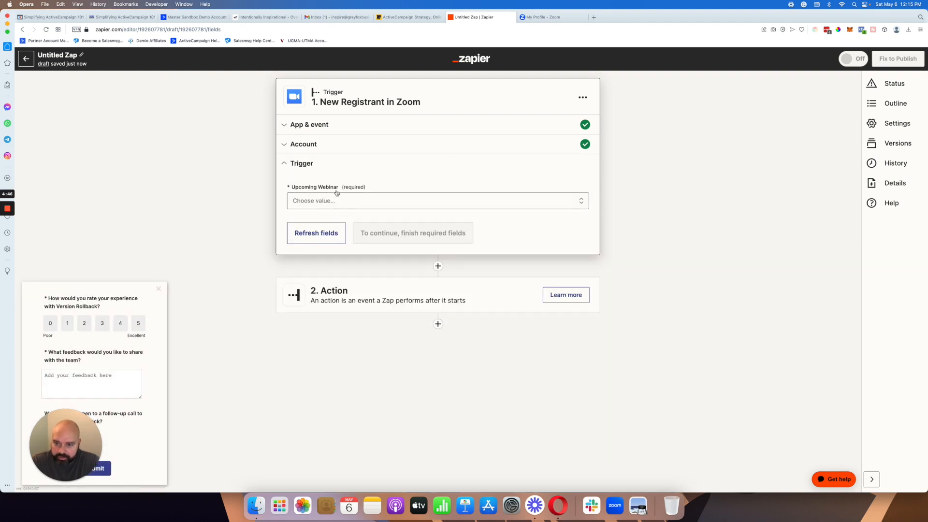
Step: Dismiss the feedback survey and check the choices for the trigger's required Upcoming Webinar field
left_click(159, 288)
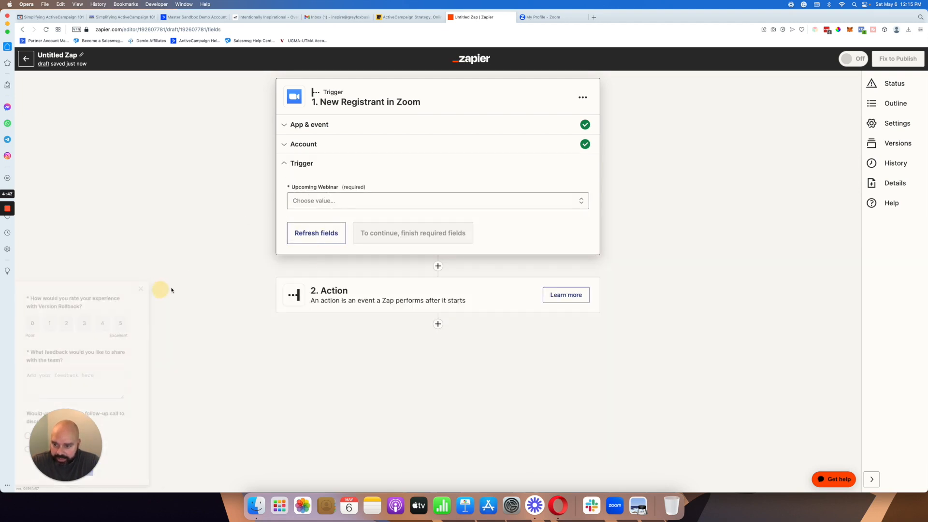
left_click(352, 201)
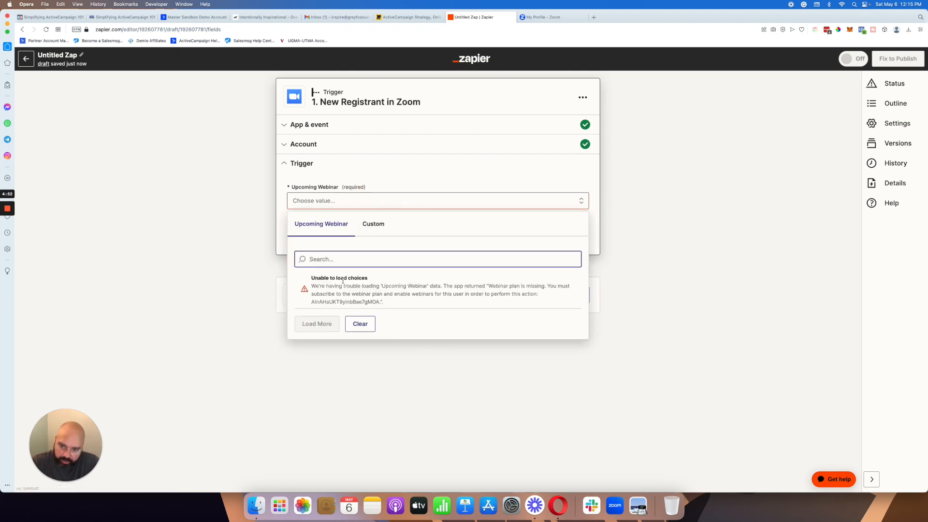
left_click(284, 226)
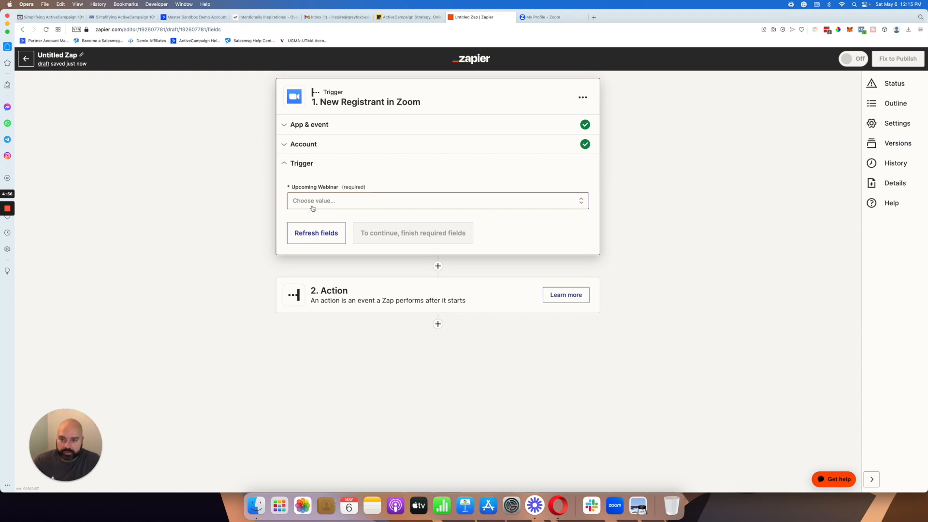
Step: Set the Zap's action app to ActiveCampaign with Create or Update Contact as the event
left_click(413, 303)
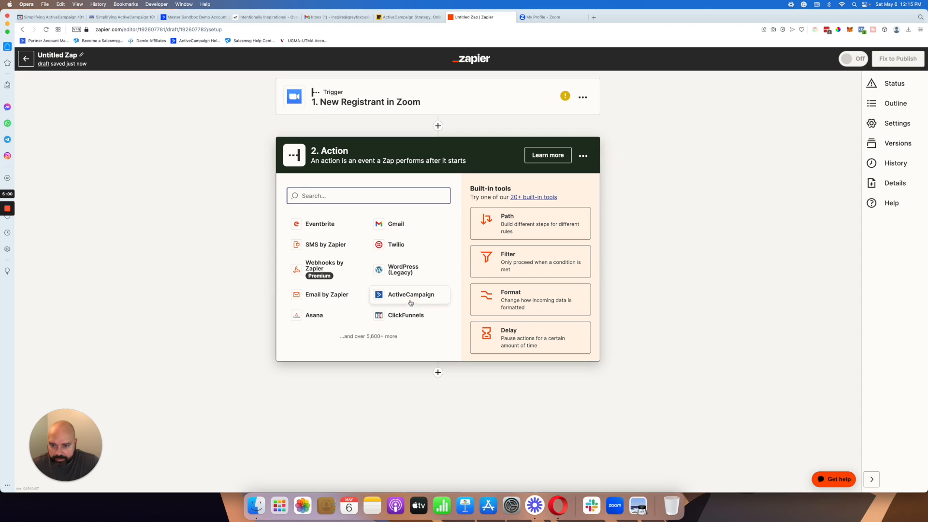
left_click(401, 293)
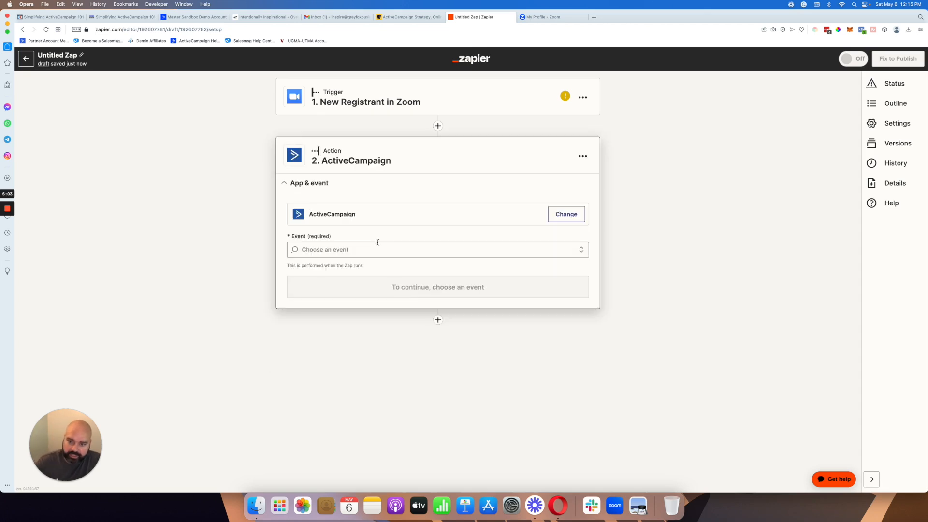
left_click(376, 250)
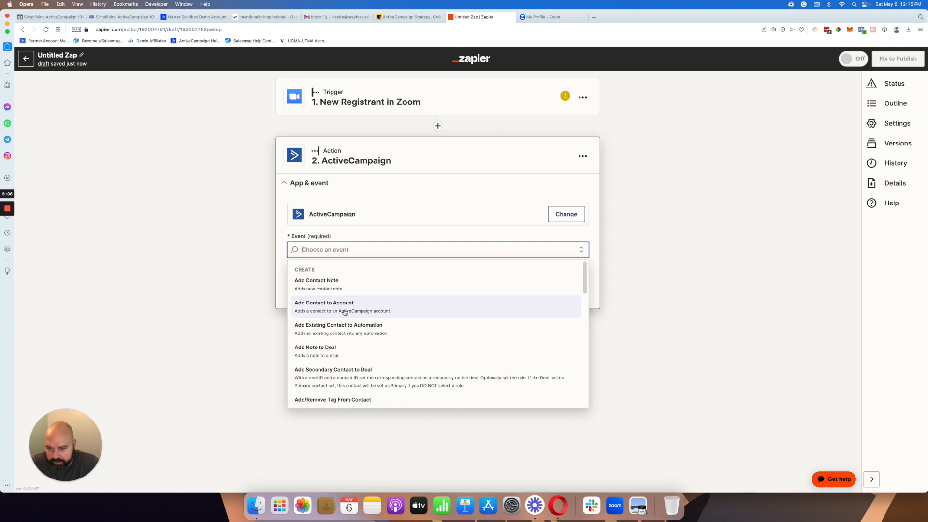
scroll(344, 312, "down", 3)
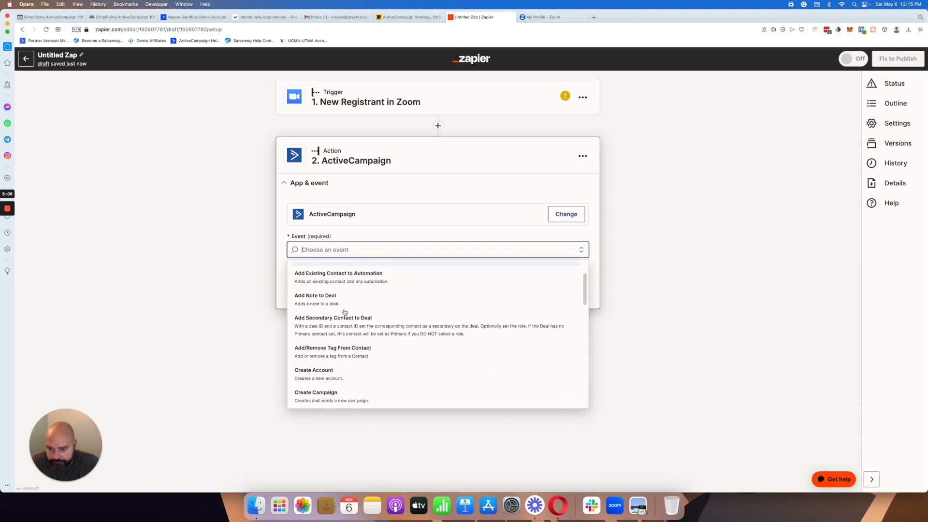
scroll(345, 313, "down", 3)
scroll(345, 312, "down", 5)
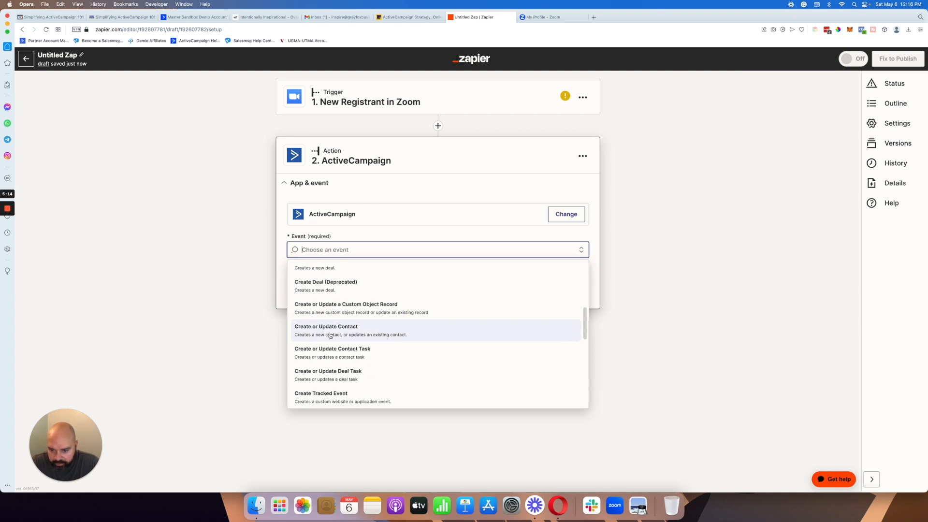
left_click(330, 336)
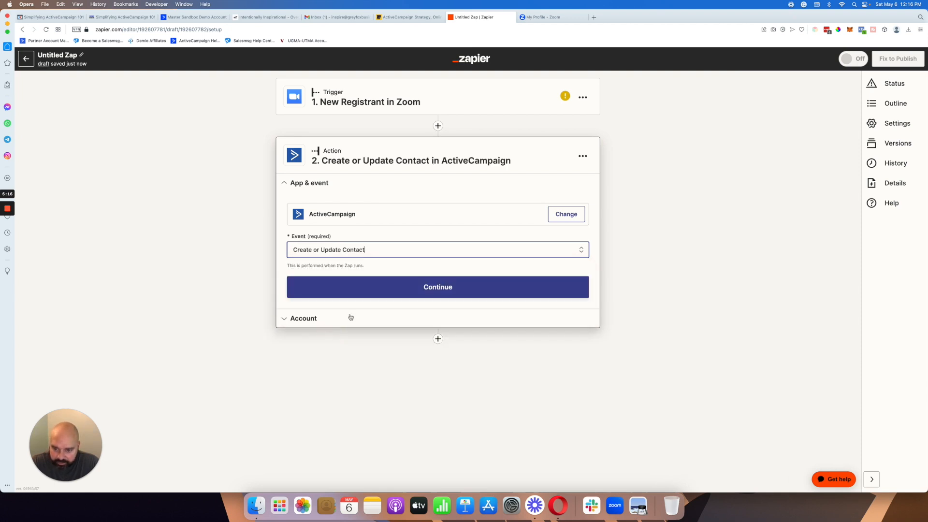
Step: Continue to the action's account setup and choose the Intentionally Inspirational ActiveCampaign account
left_click(366, 292)
left_click(551, 235)
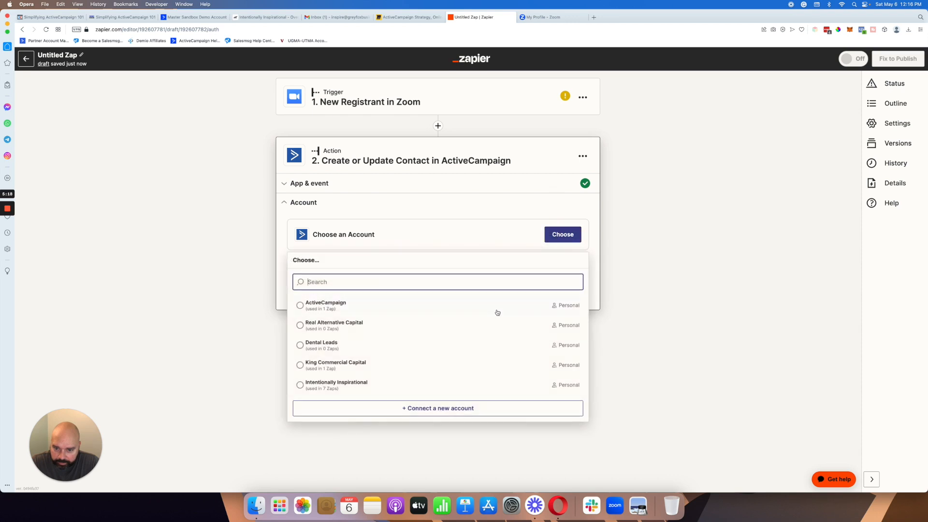
left_click(300, 385)
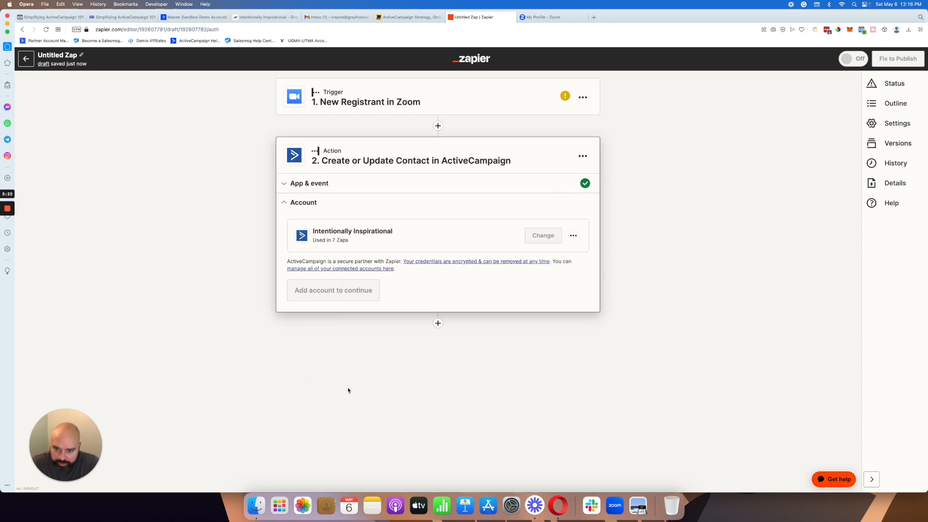
Step: Continue to the ActiveCampaign action's fields and check which Zoom registrant data can be inserted into Email Address
left_click(312, 290)
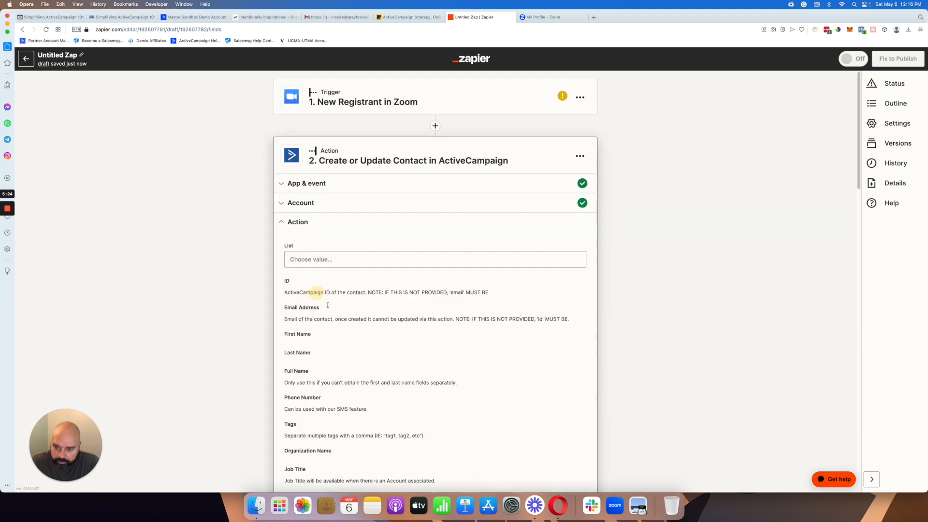
scroll(340, 315, "down", 5)
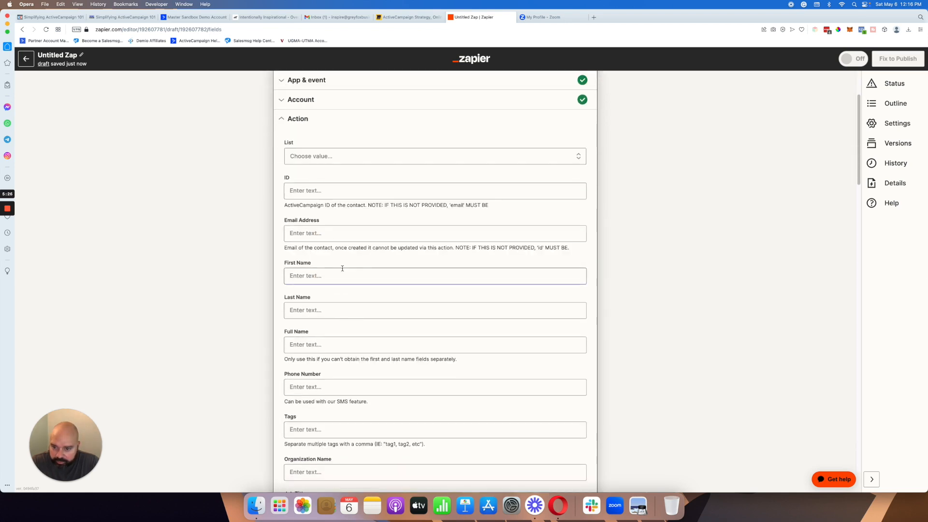
left_click(338, 232)
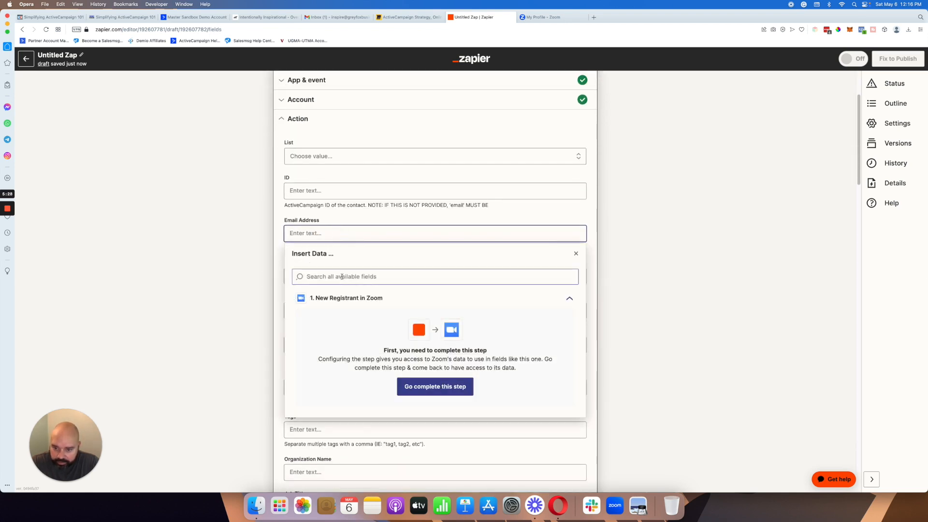
left_click(346, 299)
left_click(347, 304)
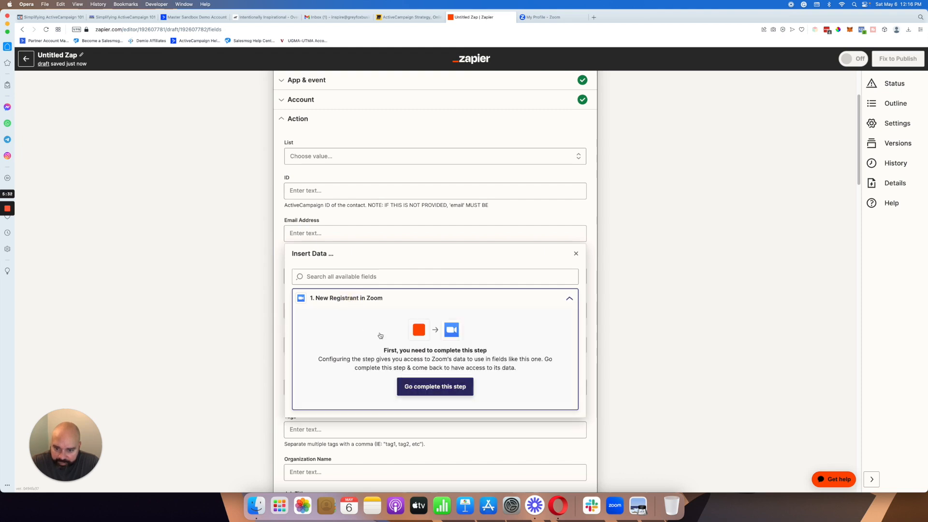
left_click(304, 274)
left_click(283, 280)
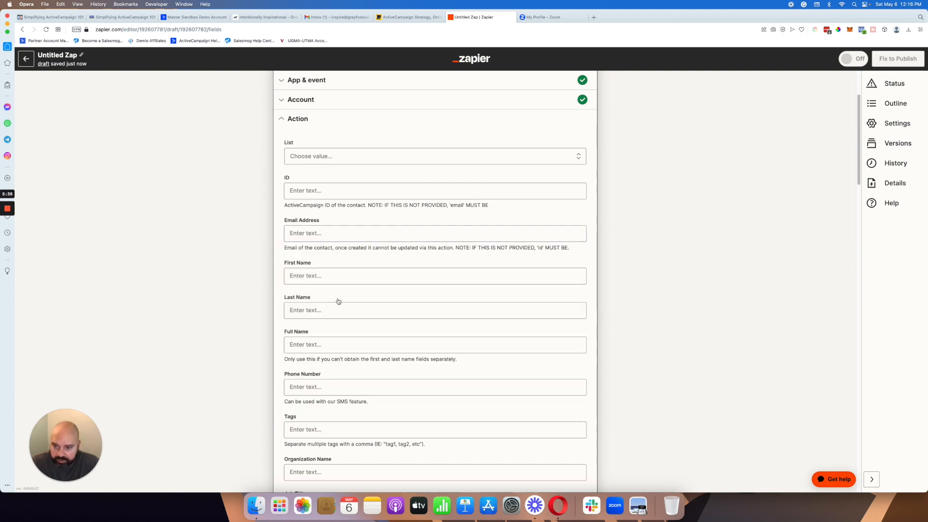
Step: Set the contact's Tags to Zoom Webinar and review the remaining ActiveCampaign action fields
scroll(315, 326, "down", 2)
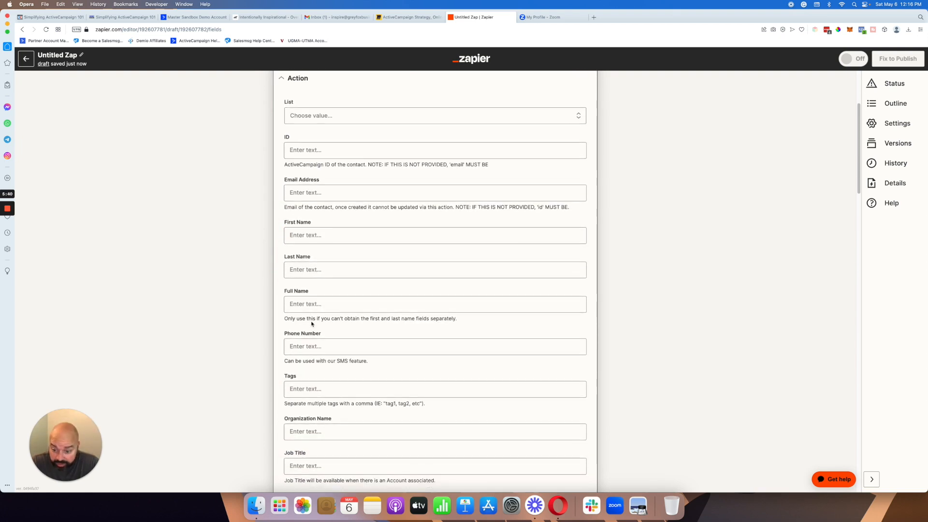
left_click(333, 389)
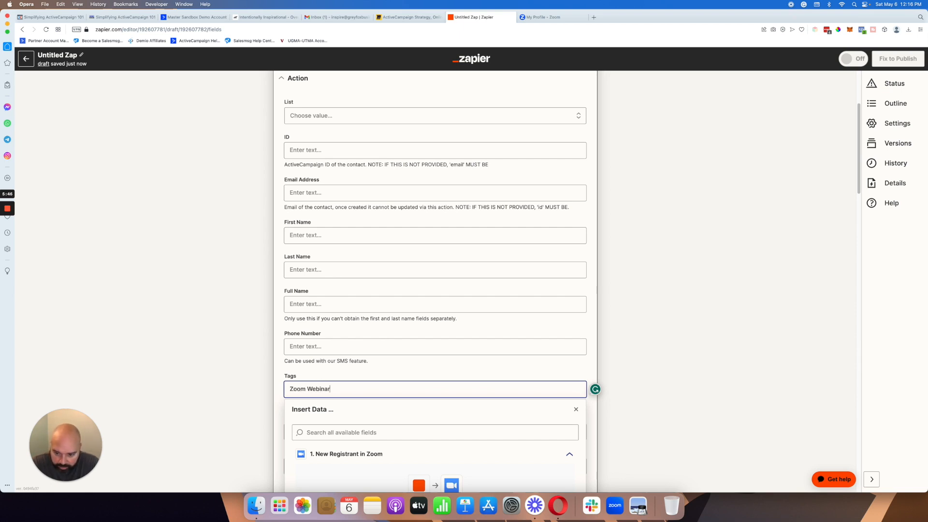
left_click(339, 377)
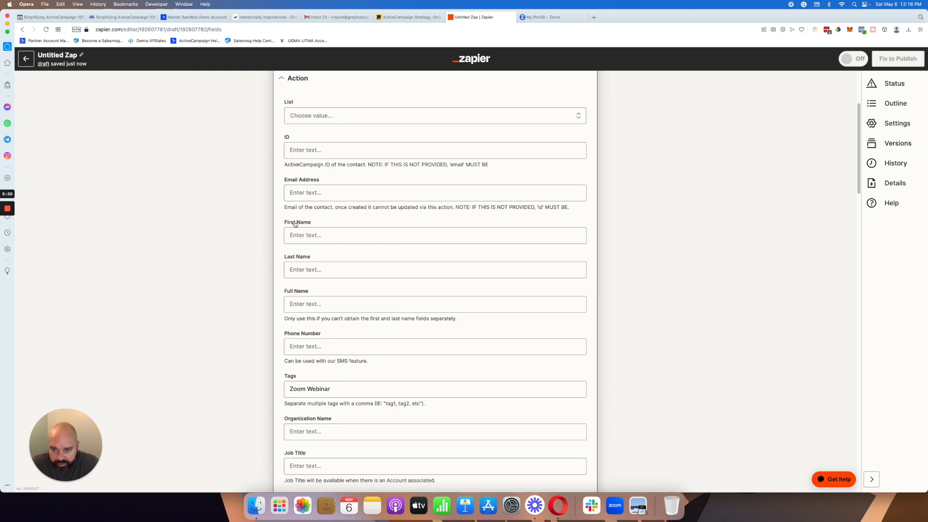
scroll(311, 238, "down", 15)
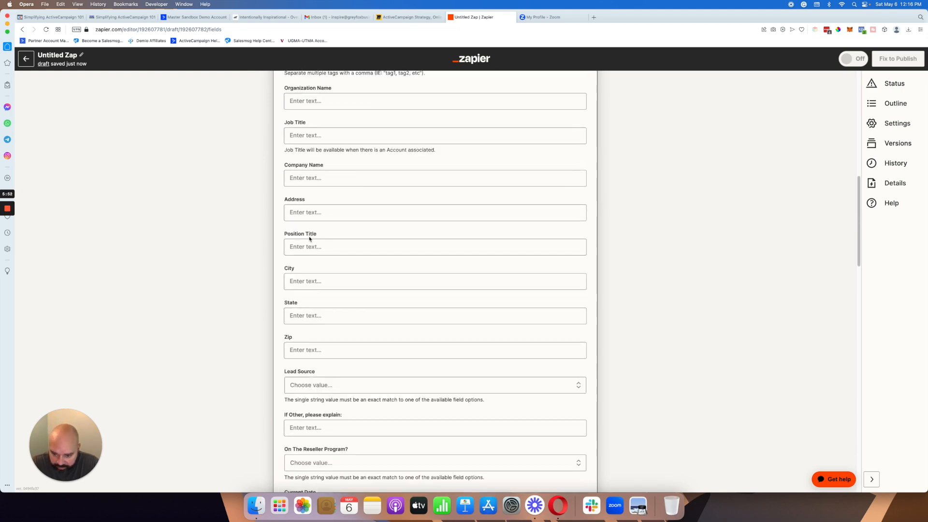
scroll(309, 237, "down", 10)
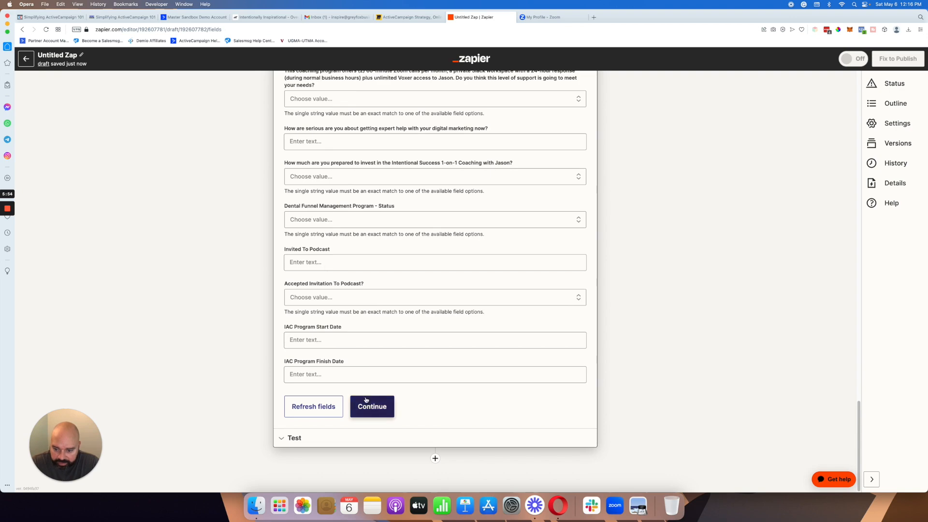
scroll(324, 246, "up", 8)
scroll(323, 246, "up", 20)
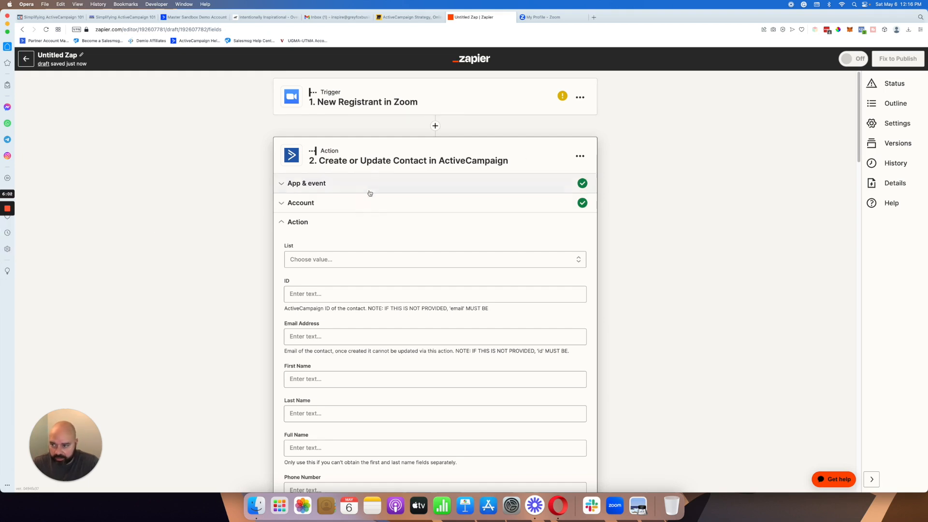
Step: Leave the Zap editor and open Zoom's connection page among the connected apps
left_click(31, 63)
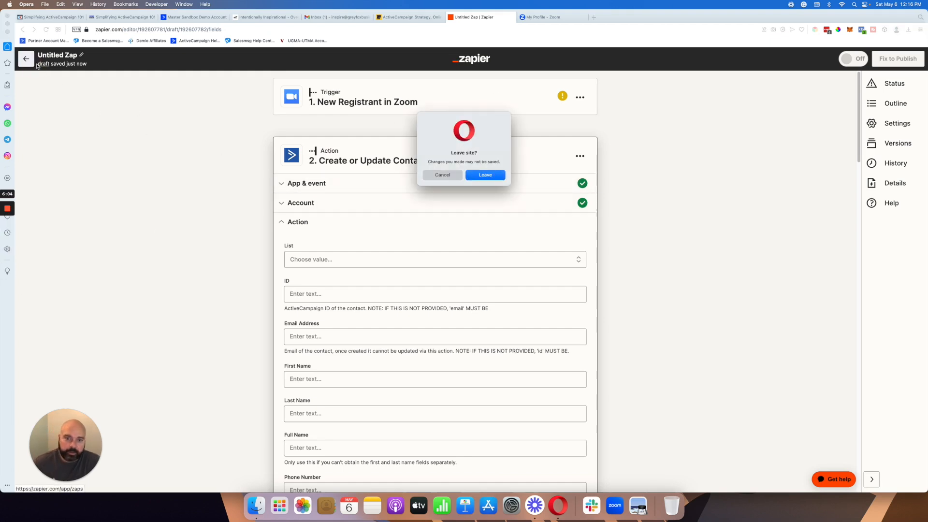
left_click(495, 177)
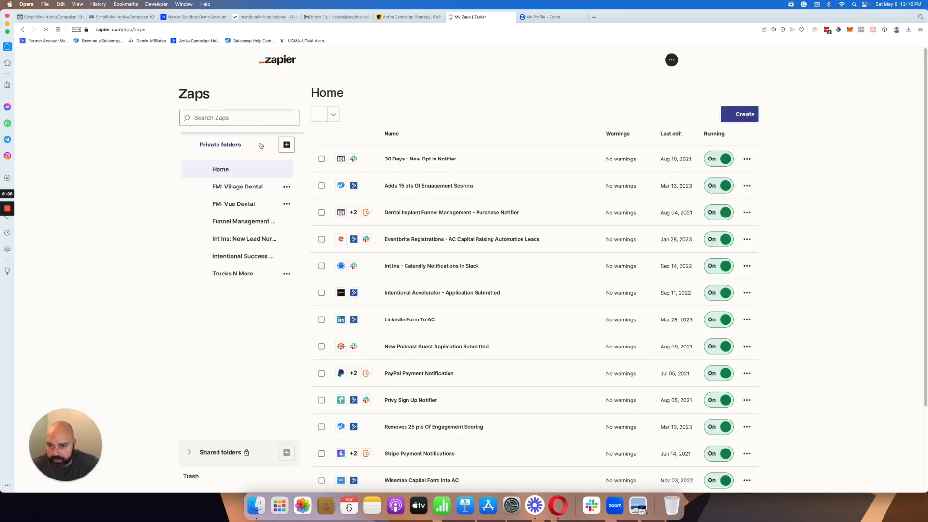
left_click(89, 183)
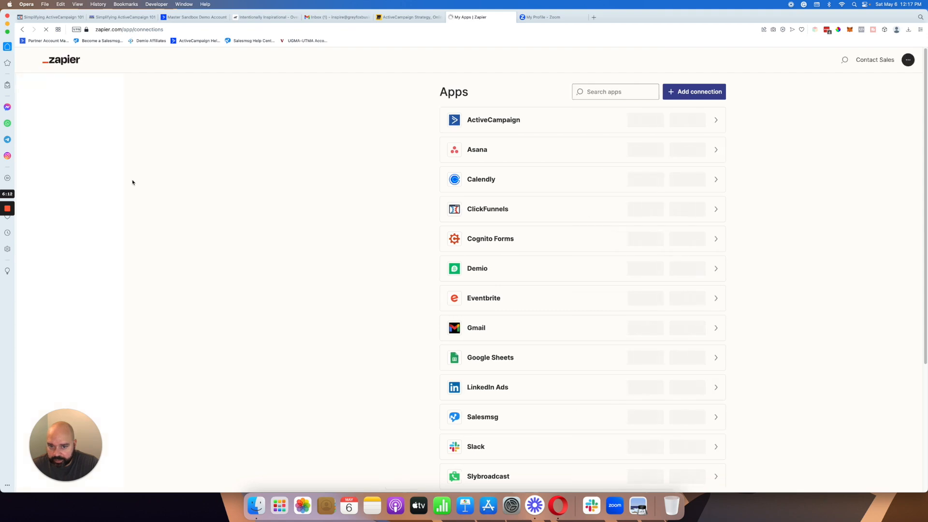
scroll(637, 316, "down", 10)
left_click(717, 420)
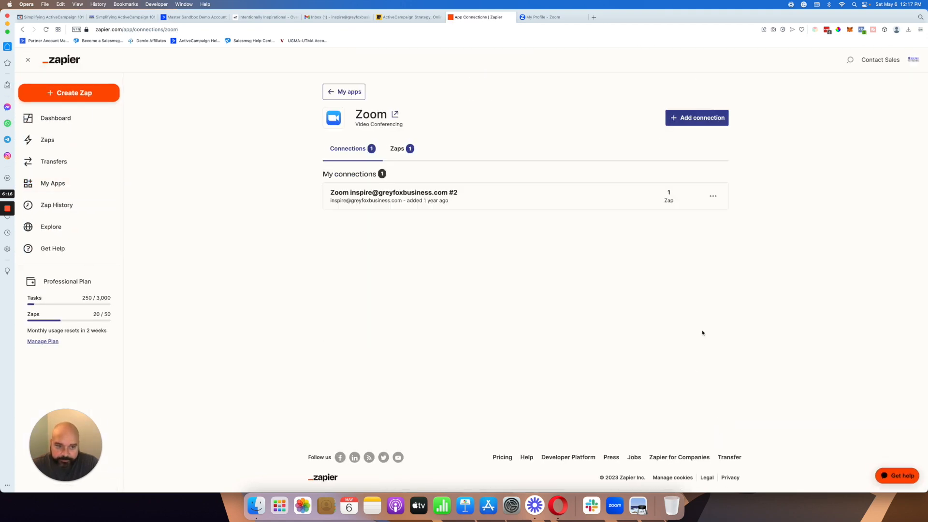
Step: Test the existing Zoom connection and reconnect it
left_click(713, 196)
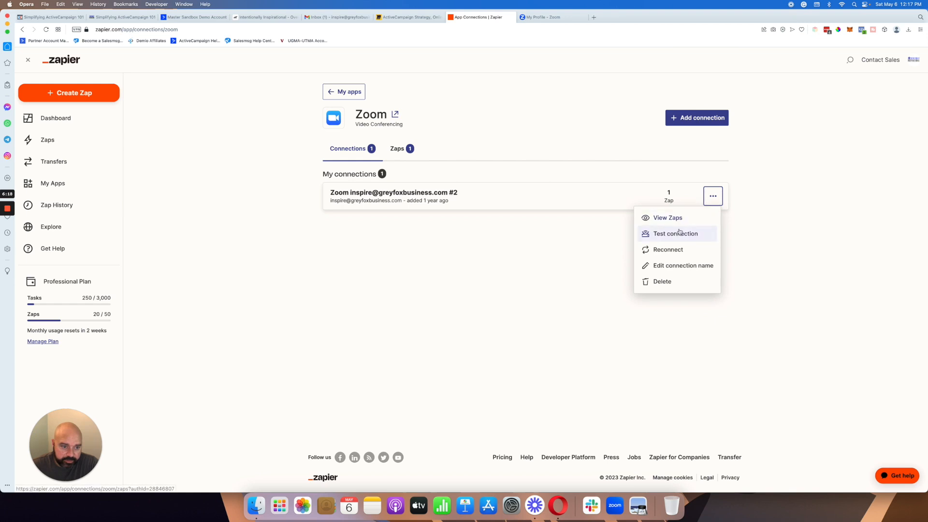
left_click(678, 233)
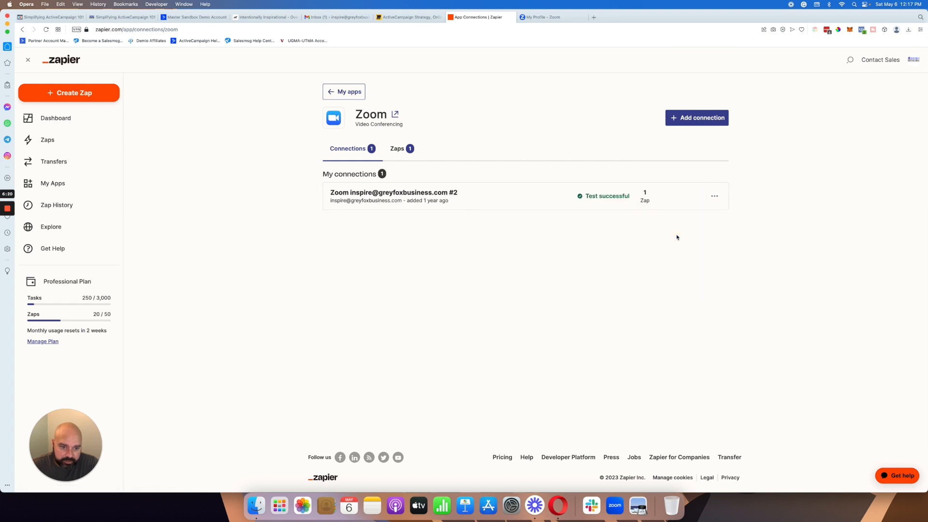
left_click(714, 196)
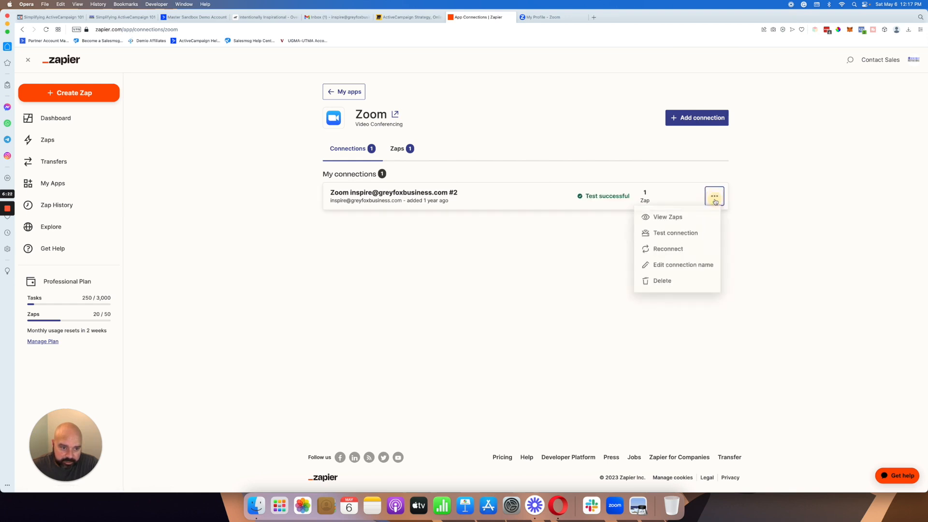
left_click(668, 250)
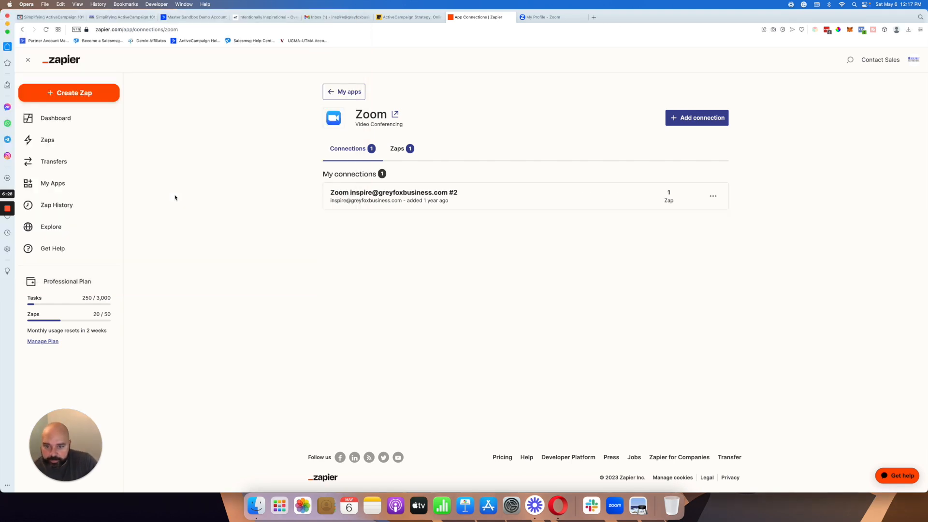
Step: Return to the Zaps list and reopen the untitled Zap linking Zoom to ActiveCampaign
left_click(345, 96)
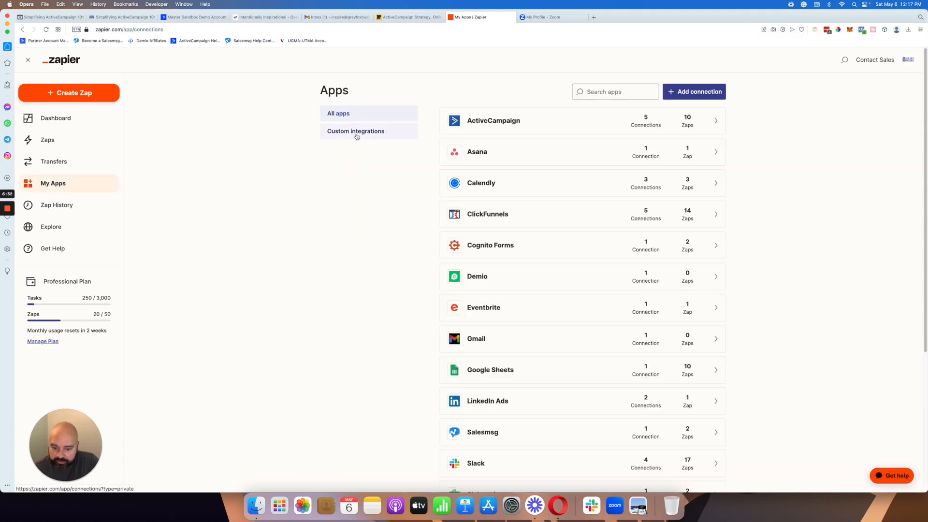
scroll(589, 263, "down", 5)
scroll(589, 262, "up", 5)
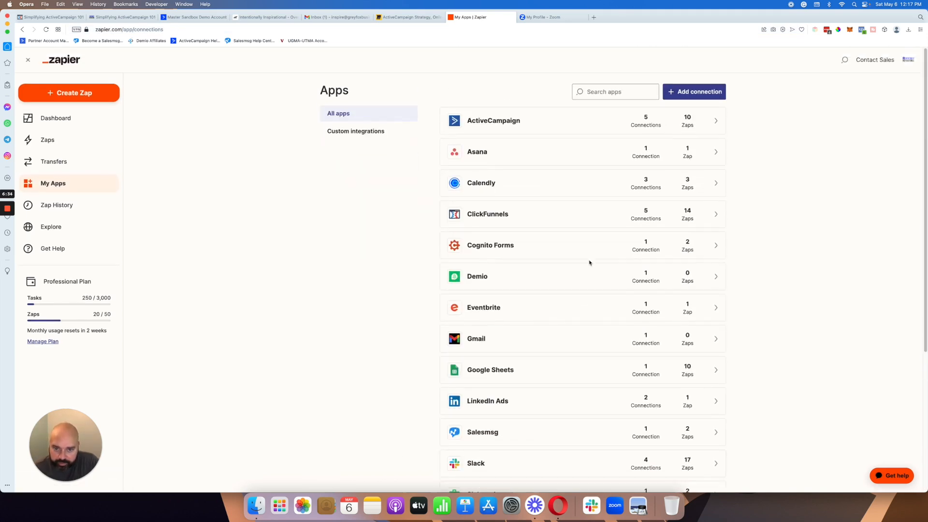
left_click(55, 141)
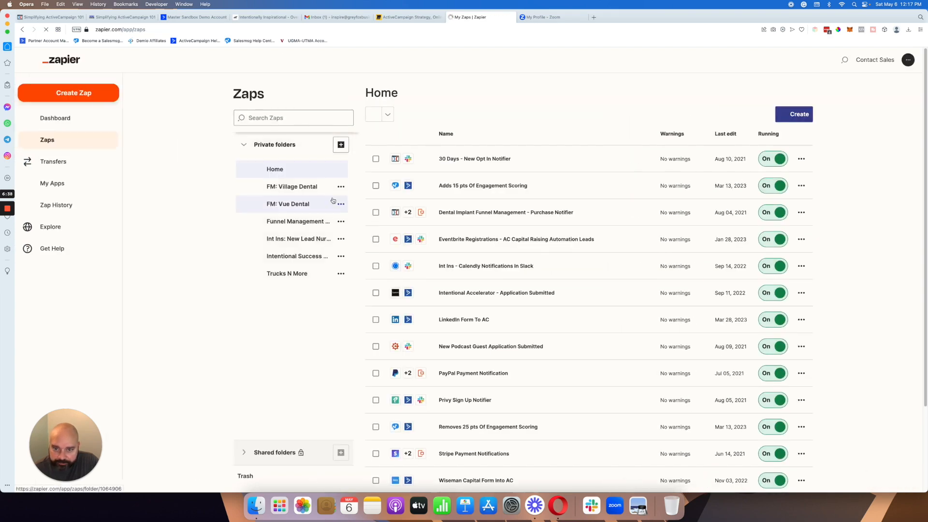
scroll(369, 211, "down", 3)
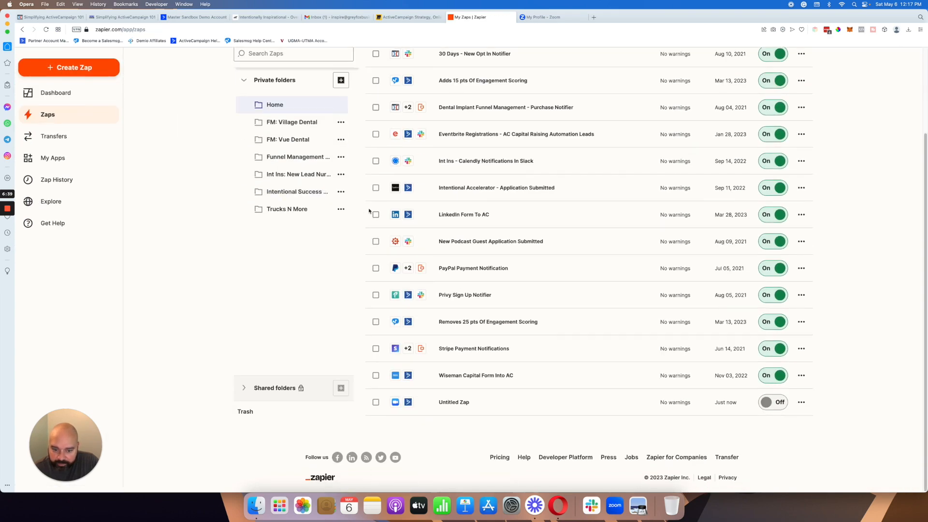
left_click(457, 403)
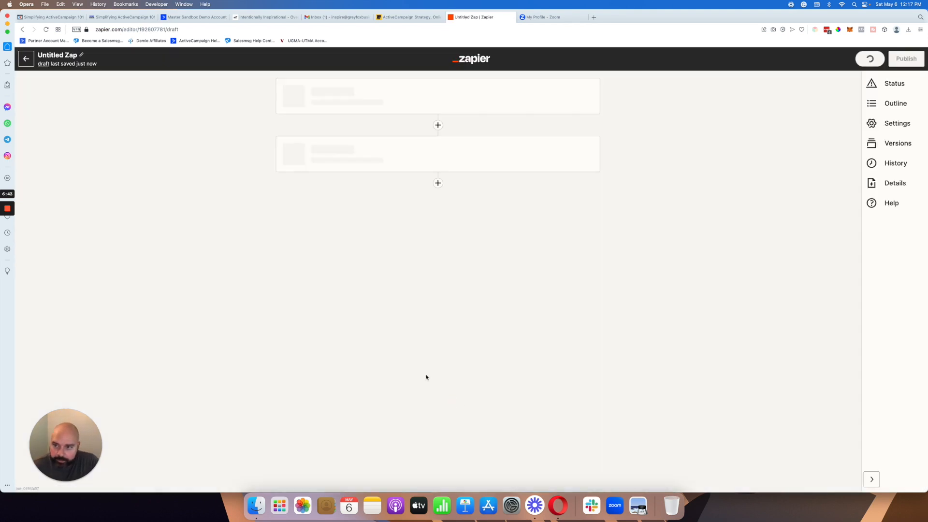
Step: Open the Zoom trigger, continue past its account setup and check the choices for Upcoming Webinar
left_click(478, 101)
left_click(416, 227)
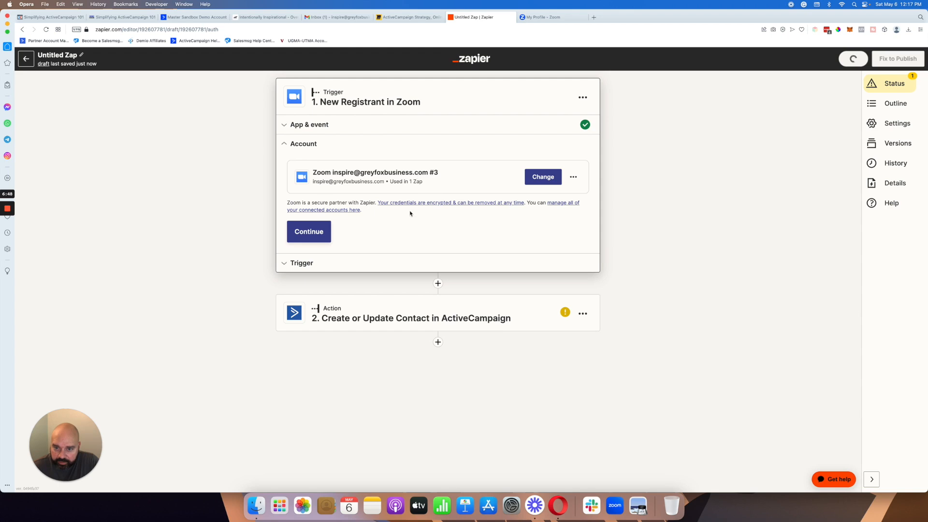
left_click(321, 229)
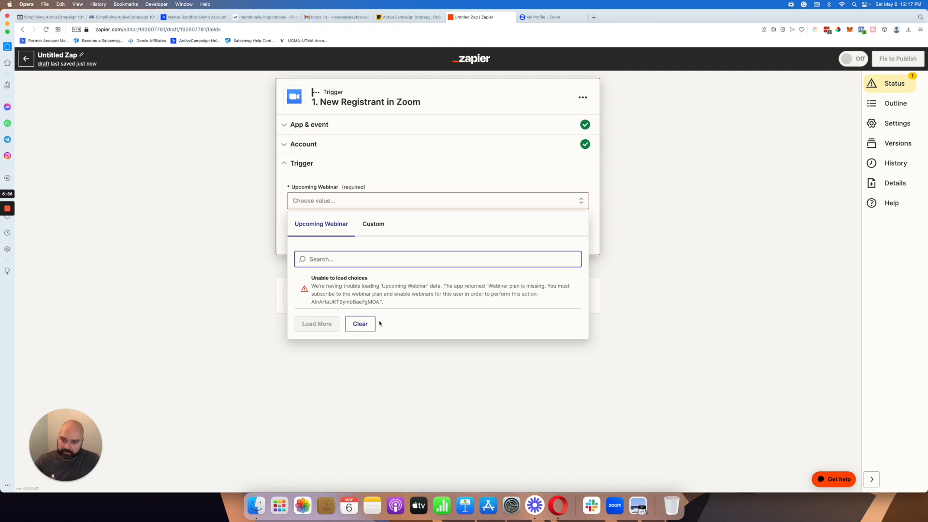
Step: Open the ActiveCampaign action's test section and review the contact data it would send
left_click(282, 312)
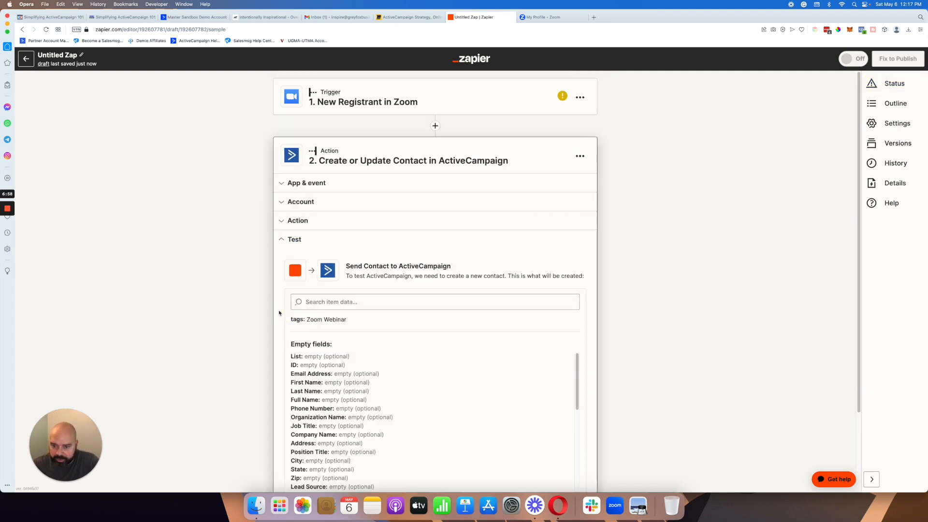
scroll(279, 296, "down", 4)
scroll(279, 291, "up", 5)
scroll(281, 291, "down", 5)
scroll(393, 214, "up", 4)
Step: Switch to the ActiveCampaign sandbox account and display its directory of available apps
left_click(253, 19)
left_click(198, 18)
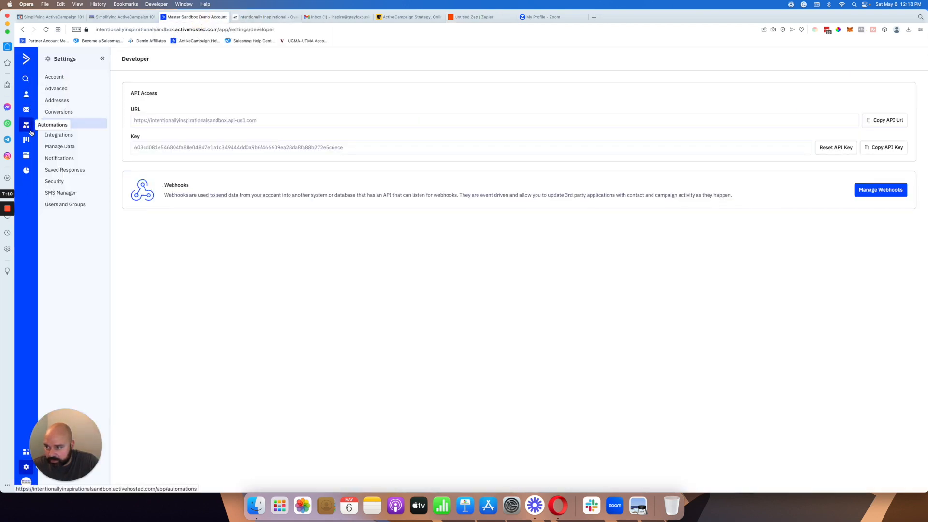
left_click(30, 452)
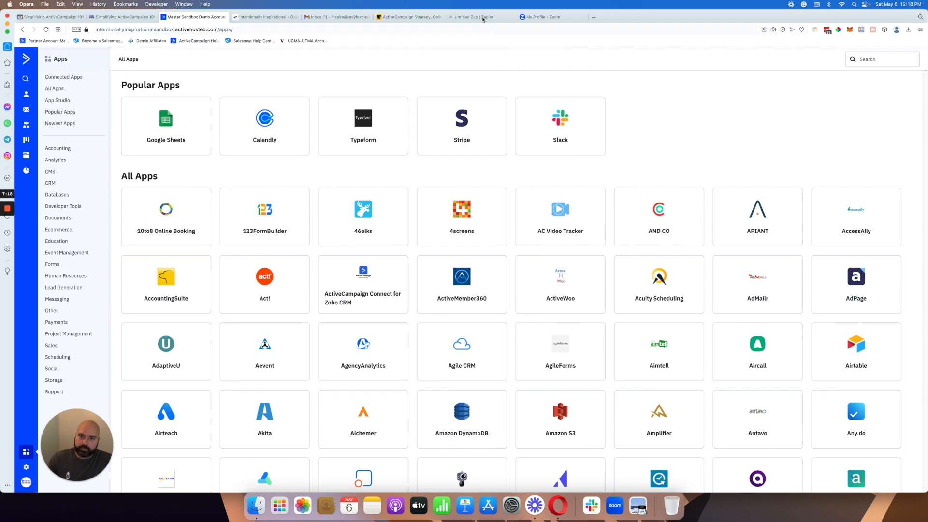
Step: Revisit the Zap and the Miro diagram showing Zoom reaching ActiveCampaign through Zapier, and return to Zapier
left_click(483, 17)
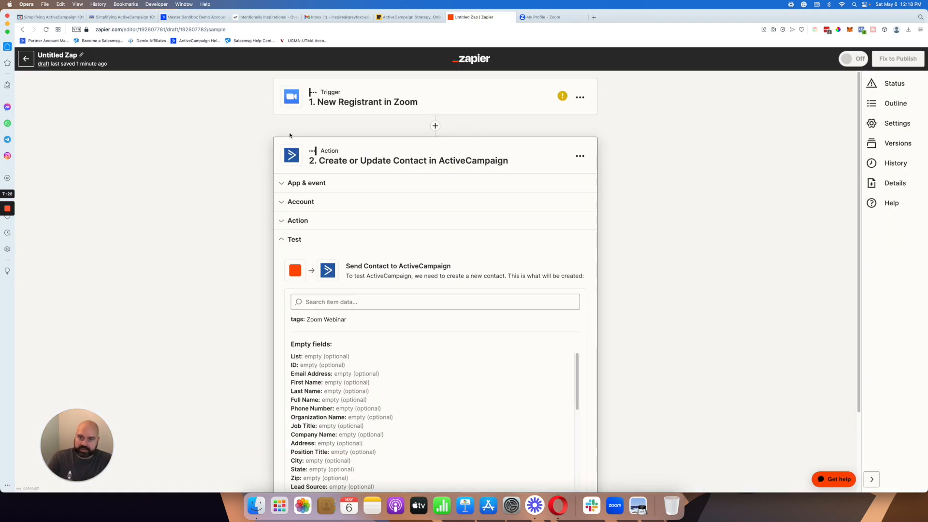
left_click(409, 17)
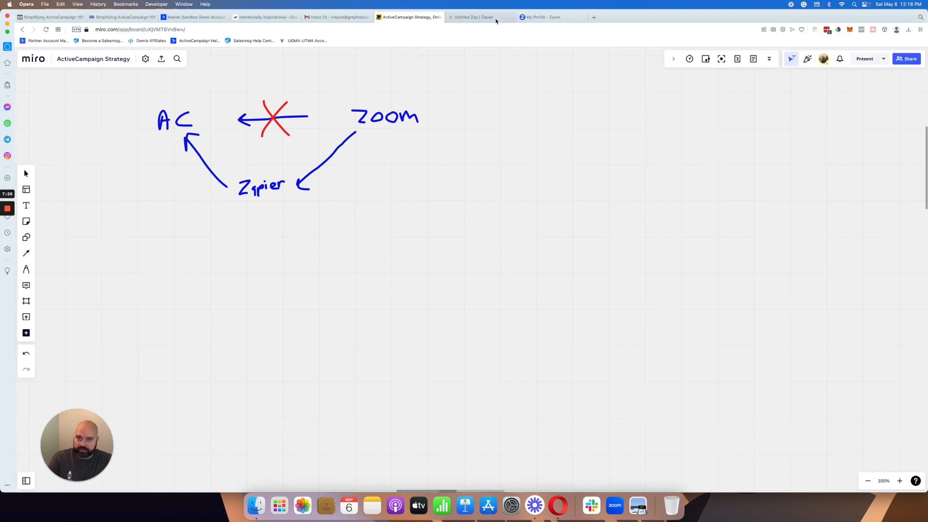
left_click(474, 17)
Step: Leave the Zap editor for the dashboard and search by a first name in the first app field of Make a Zap
left_click(25, 59)
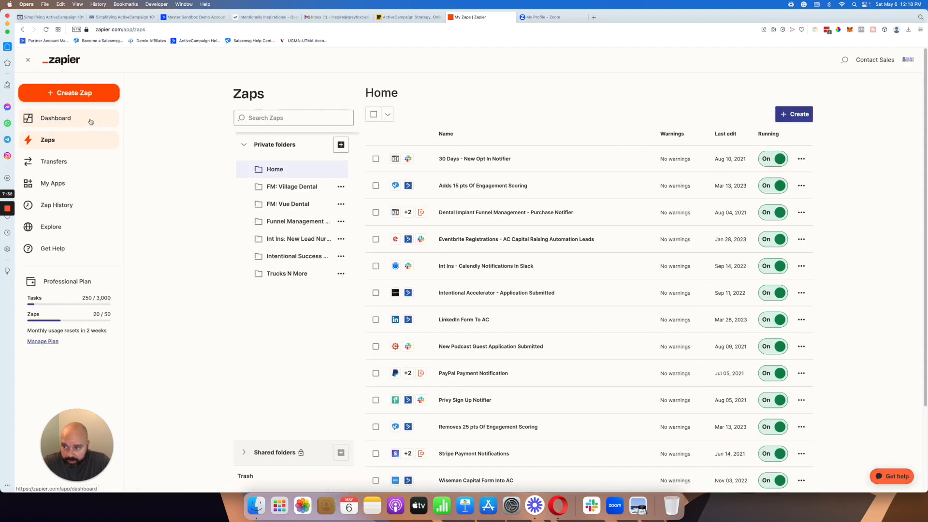
left_click(85, 122)
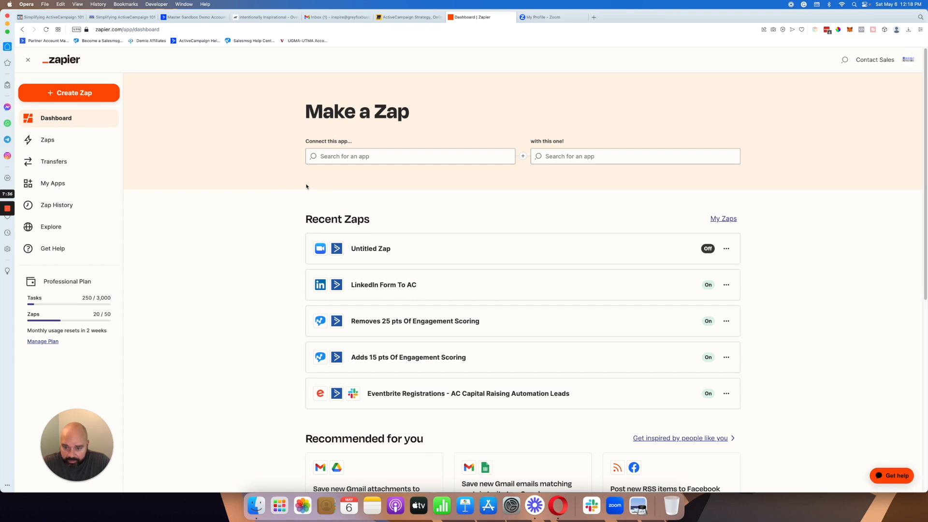
left_click(390, 155)
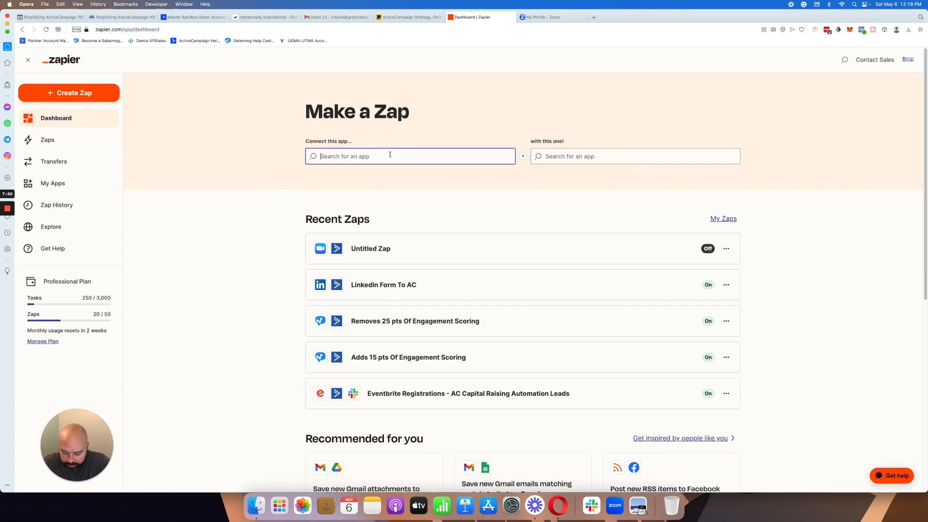
type("jason")
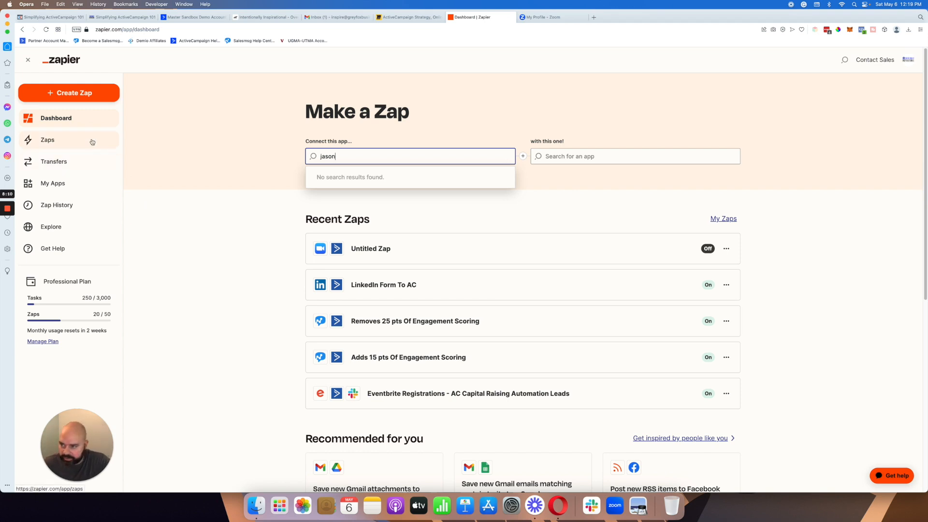
Step: Reload the dashboard and choose ActiveCampaign as both the first and the second app in Make a Zap
left_click(75, 123)
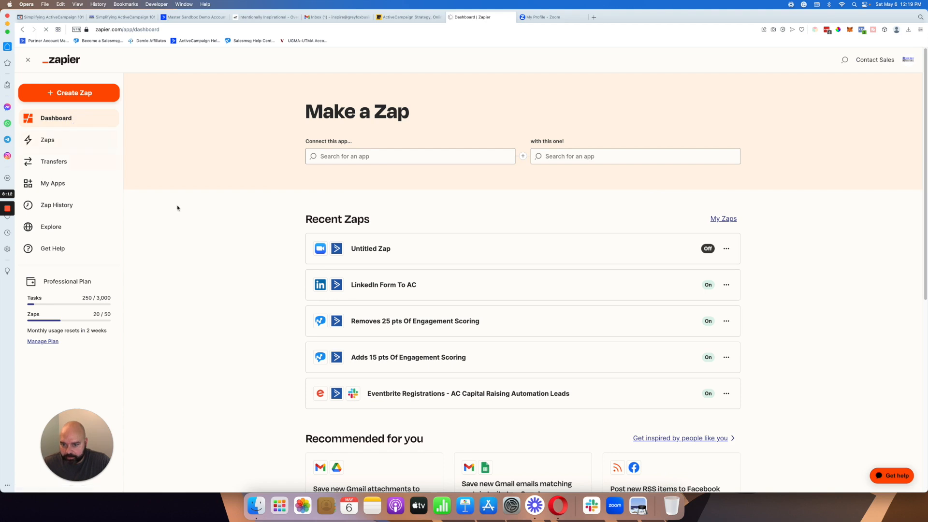
left_click(334, 156)
type("ac")
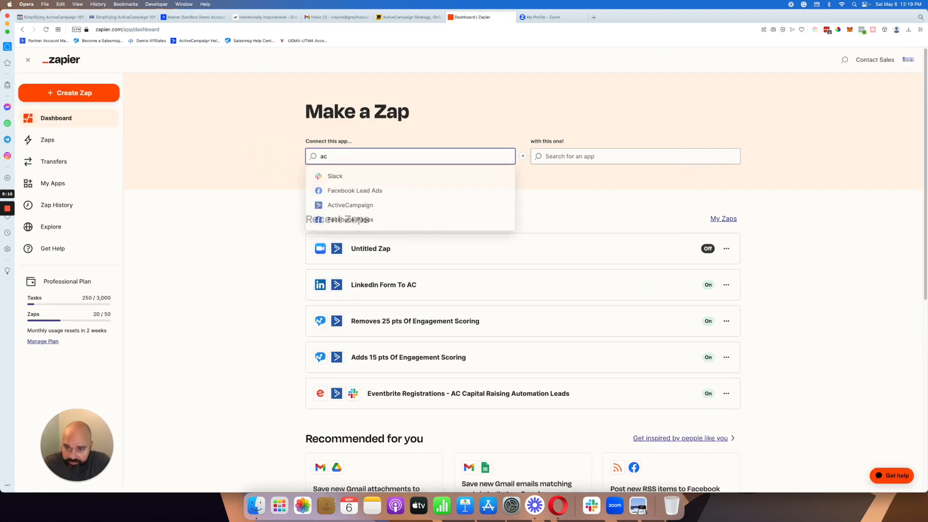
left_click(337, 206)
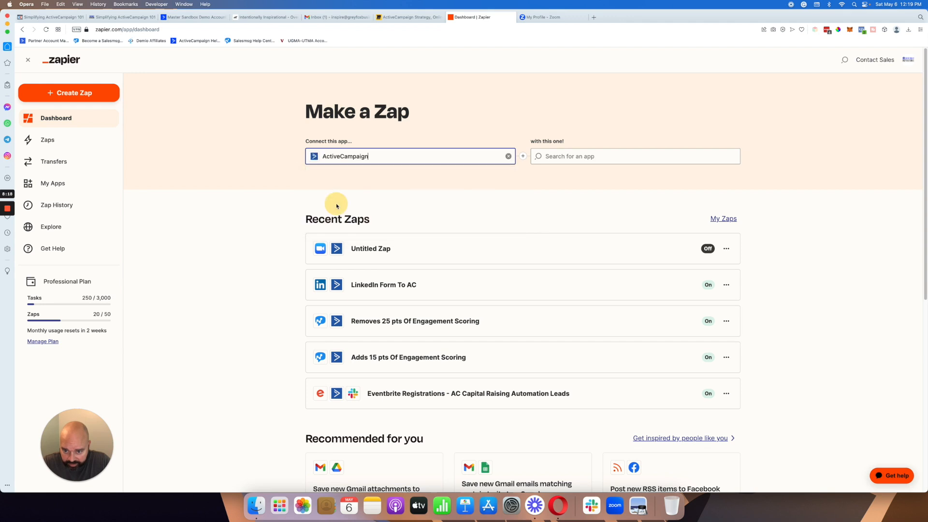
left_click(566, 156)
type("act")
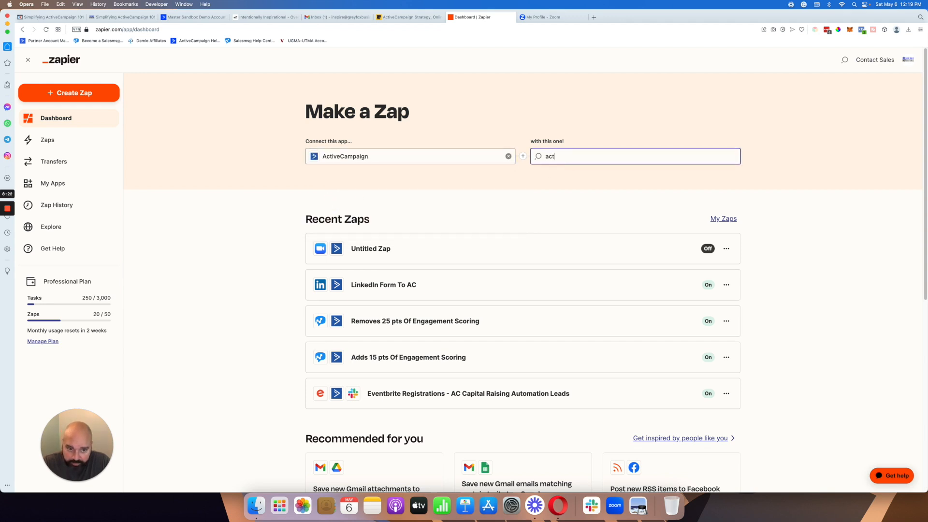
left_click(571, 176)
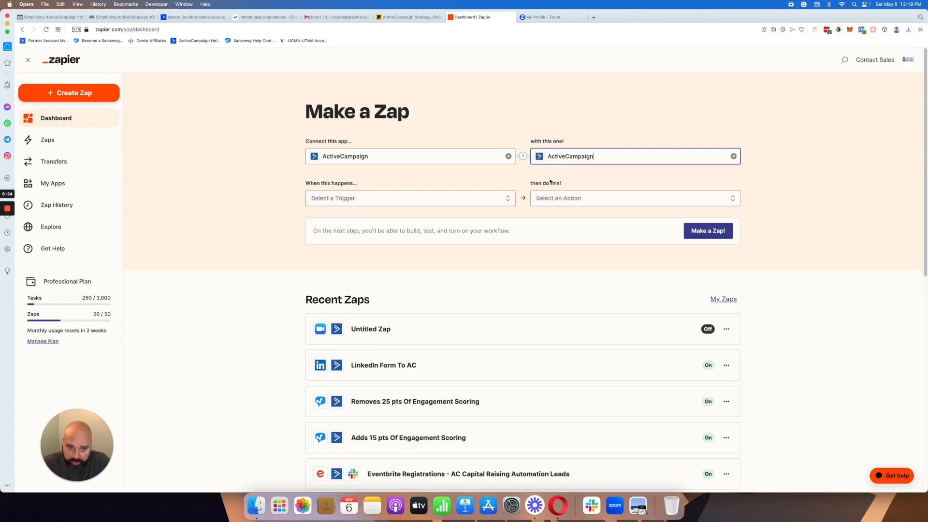
Step: Browse the triggers available for ActiveCampaign in Make a Zap
left_click(348, 200)
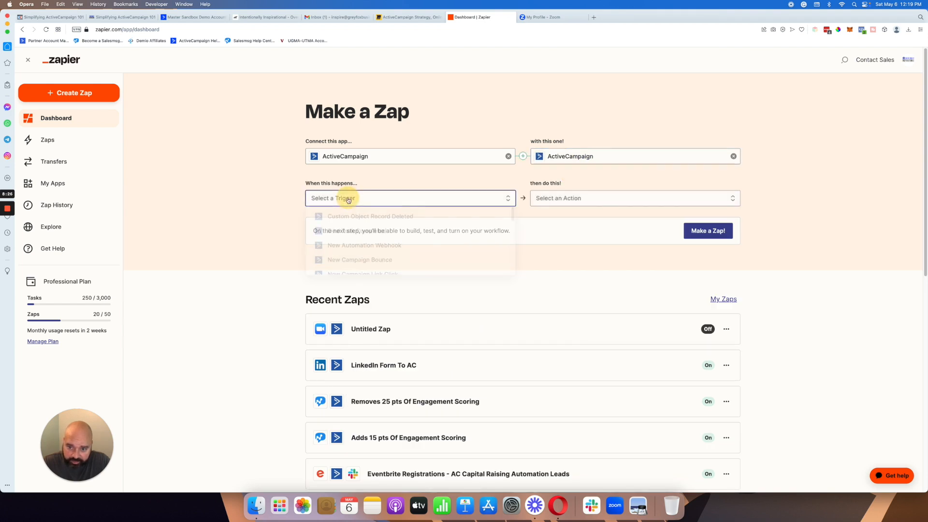
scroll(352, 215, "down", 1)
scroll(352, 216, "down", 4)
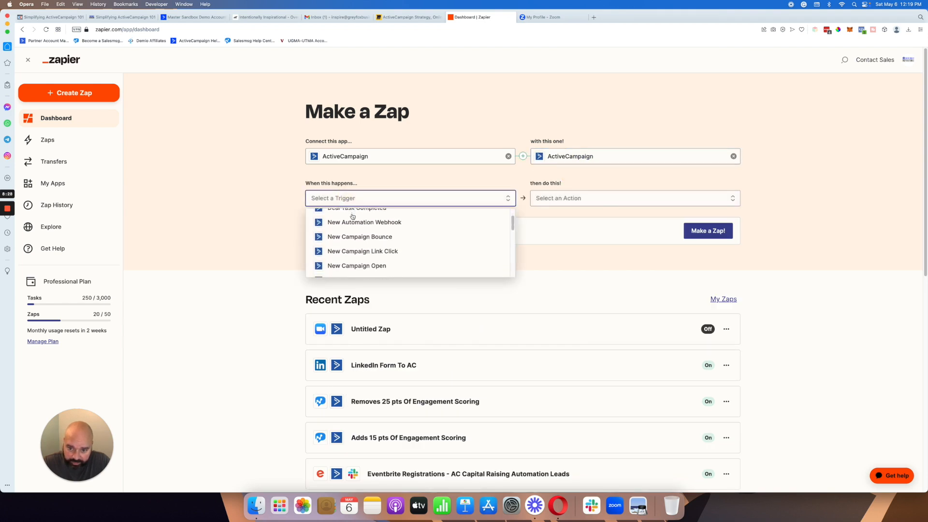
scroll(352, 216, "down", 5)
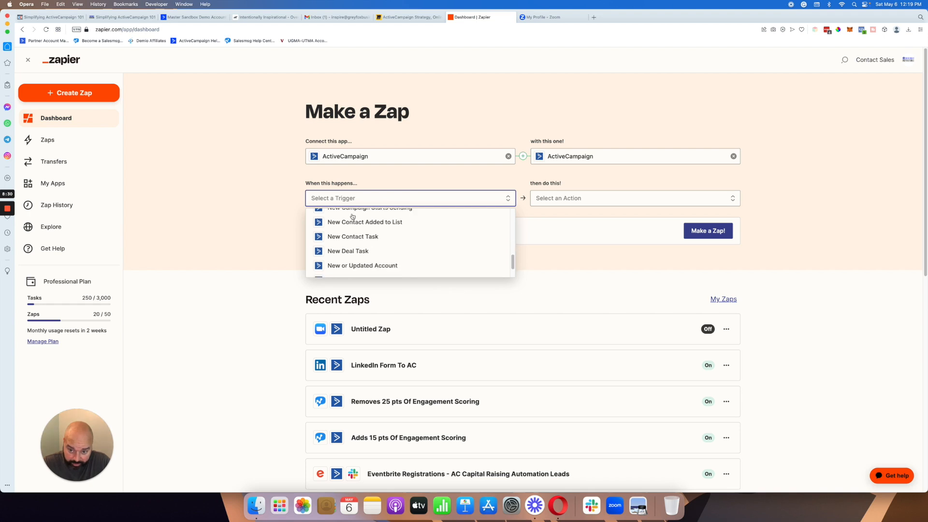
Step: Browse the actions available for ActiveCampaign in Make a Zap, and leave the action unselected
left_click(556, 200)
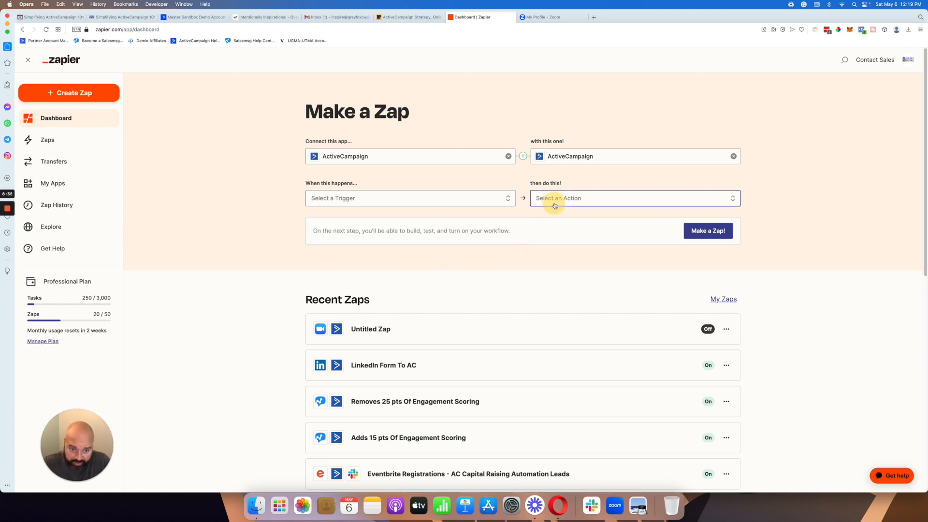
scroll(567, 227, "down", 1)
scroll(567, 226, "down", 9)
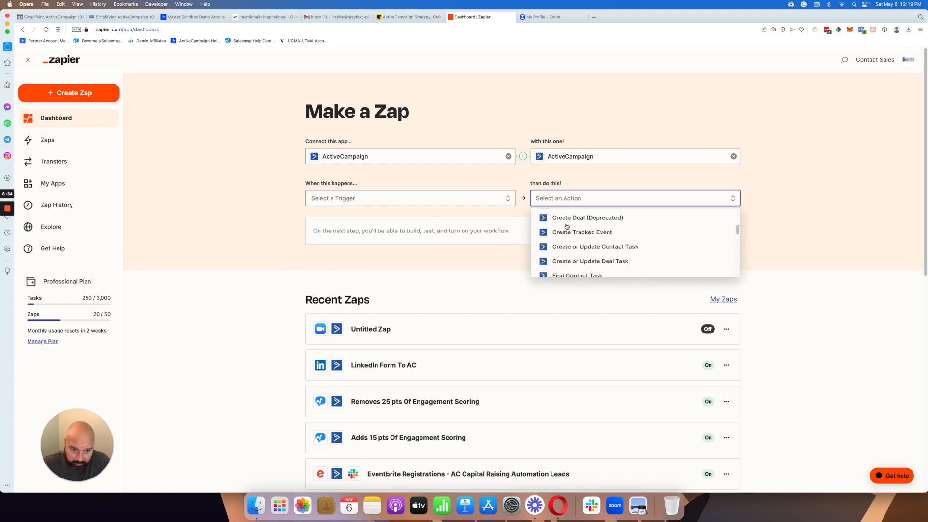
scroll(567, 226, "down", 8)
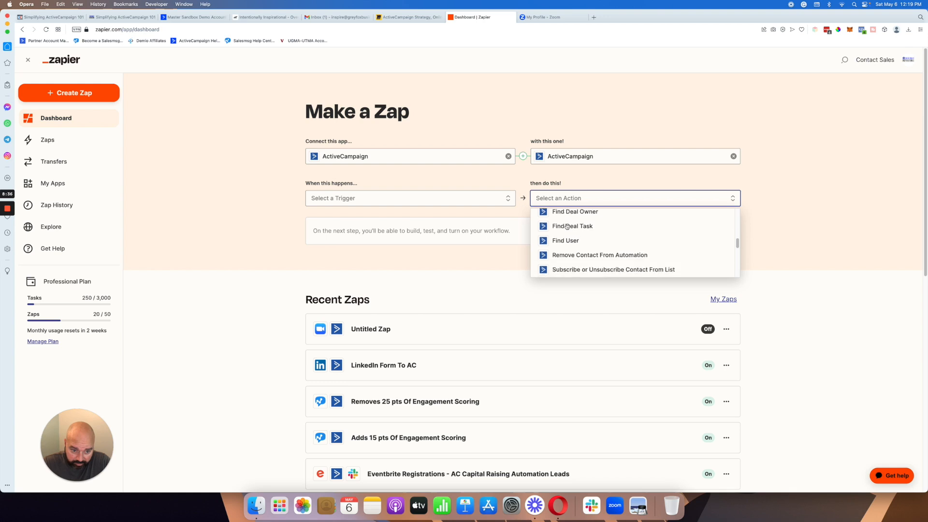
scroll(567, 226, "down", 6)
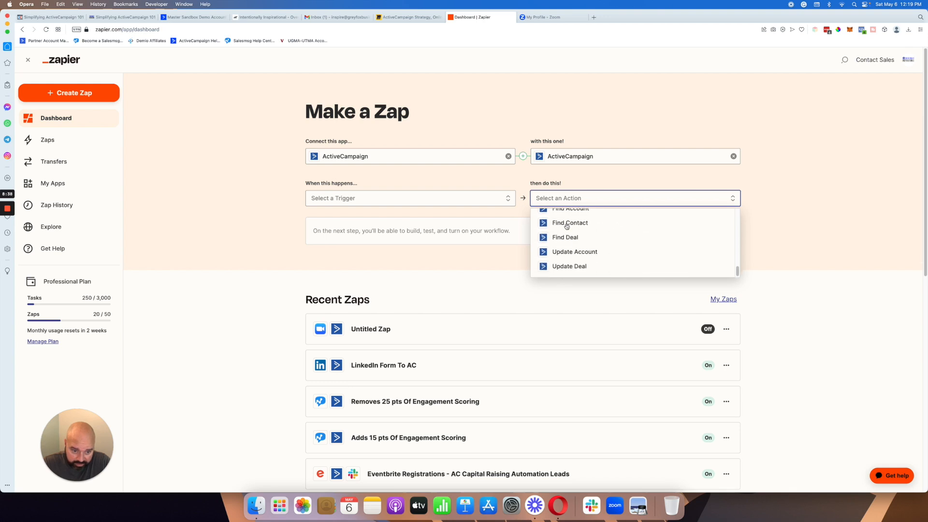
scroll(582, 244, "up", 20)
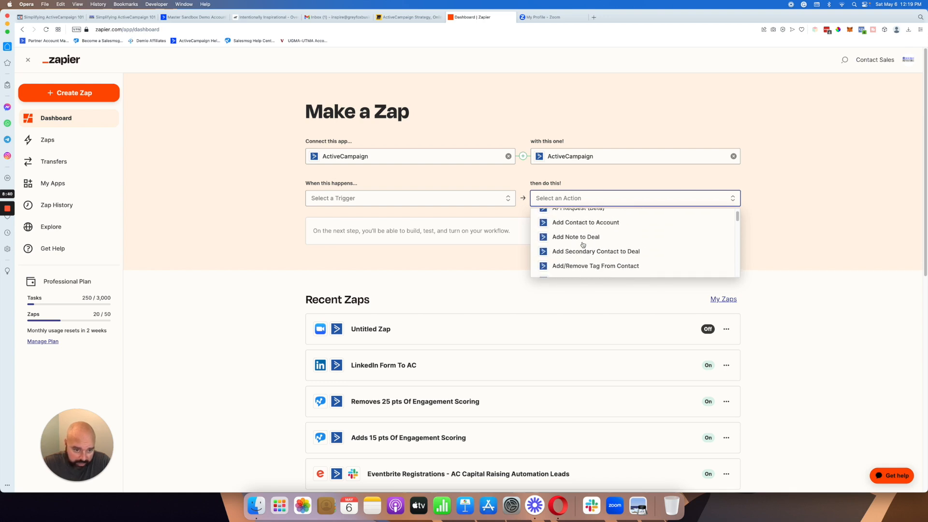
left_click(259, 207)
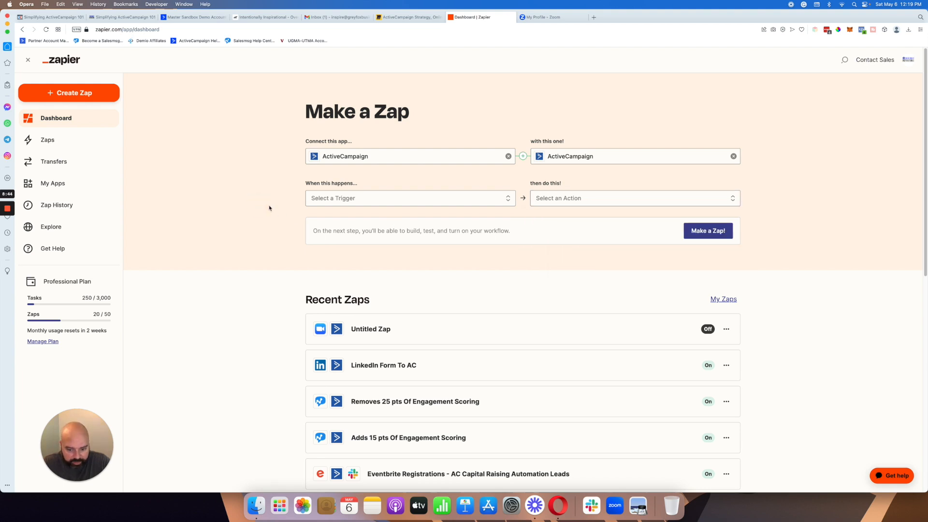
Step: Open the list of Zaps and delete the switched-off Untitled Zap that connects Zoom to ActiveCampaign
left_click(51, 149)
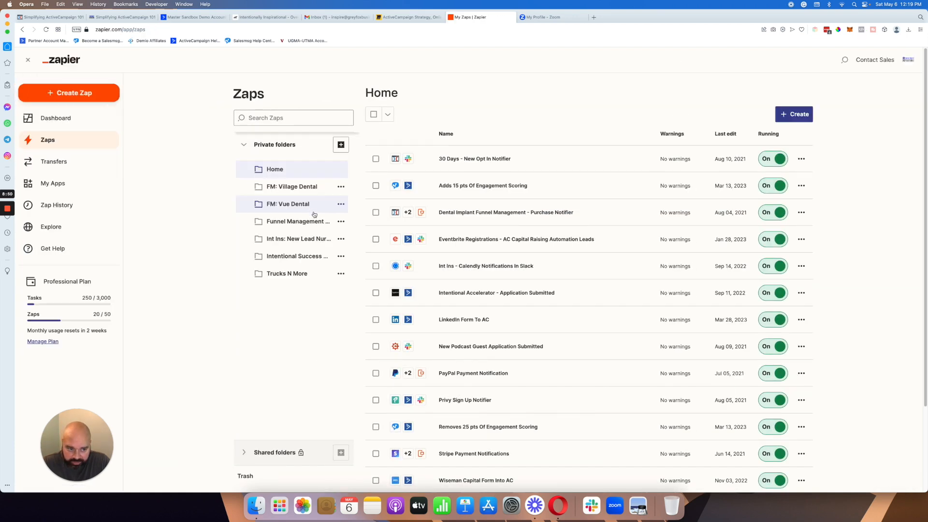
scroll(319, 232, "down", 3)
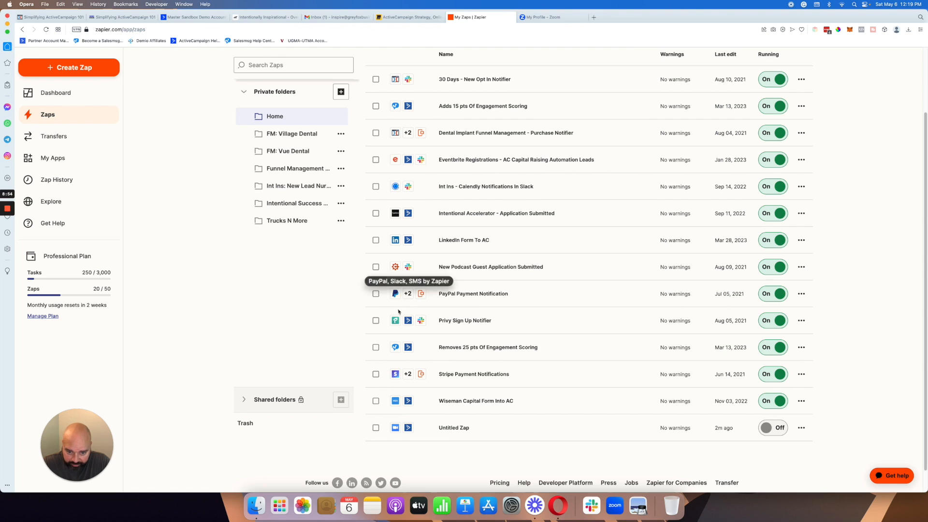
scroll(391, 309, "down", 1)
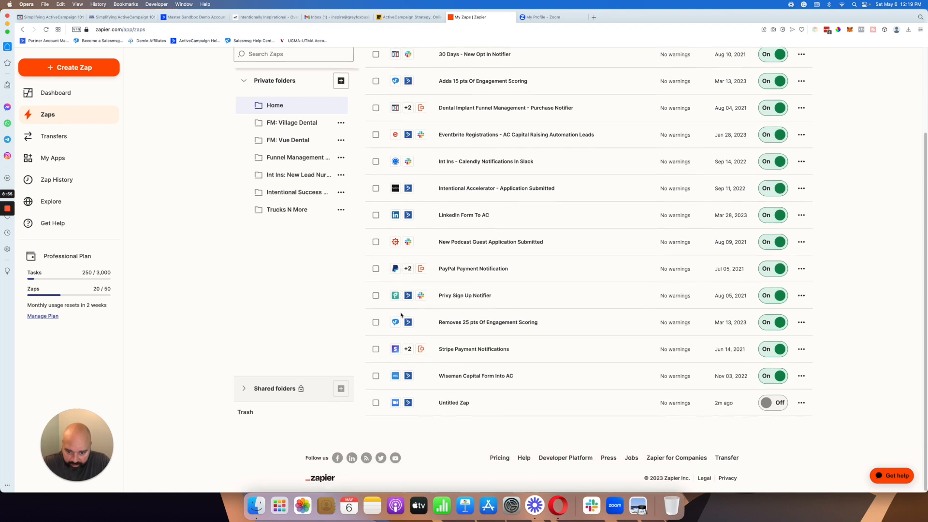
left_click(375, 402)
scroll(400, 308, "up", 4)
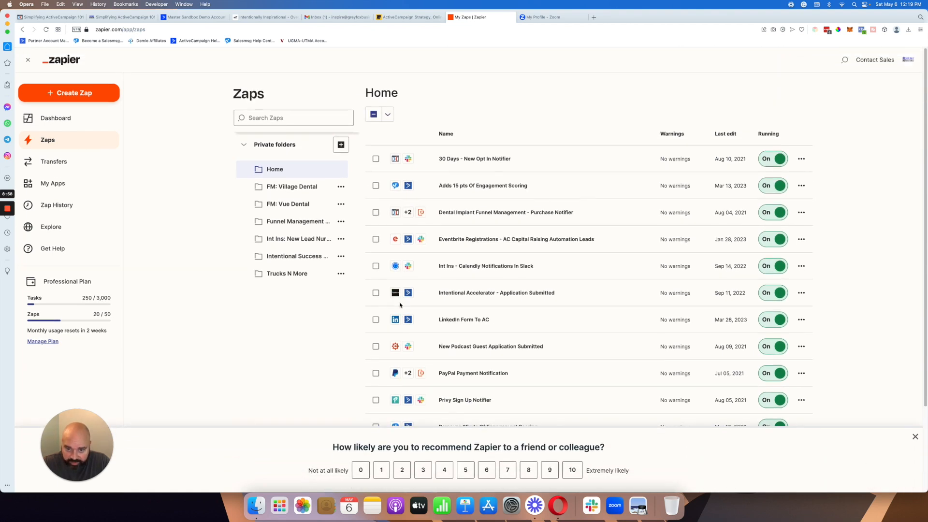
left_click(388, 116)
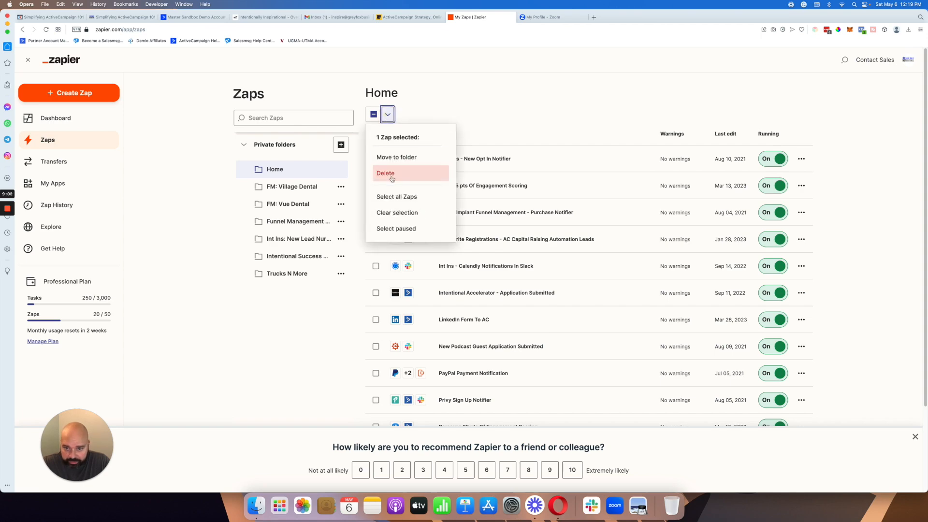
left_click(391, 176)
left_click(479, 289)
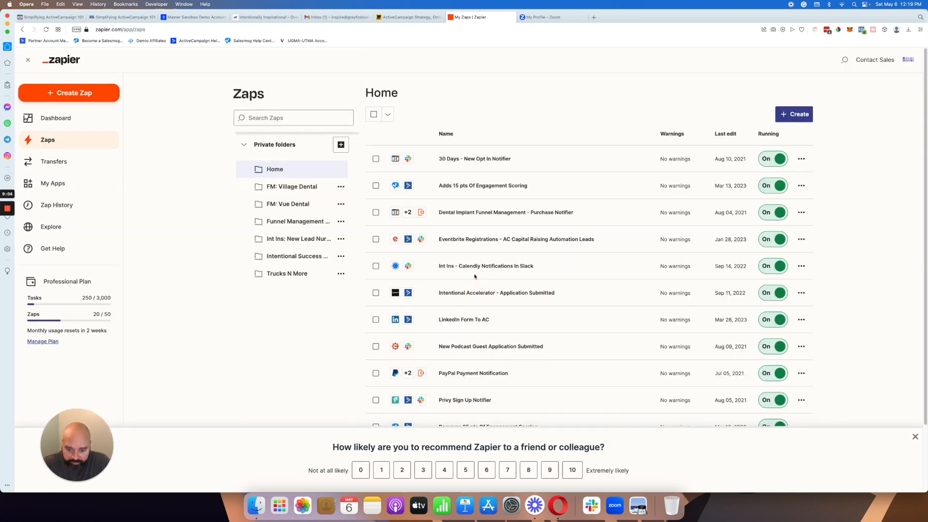
Step: Dismiss the recommendation survey and look through the remaining Zaps in the Home folder
left_click(915, 436)
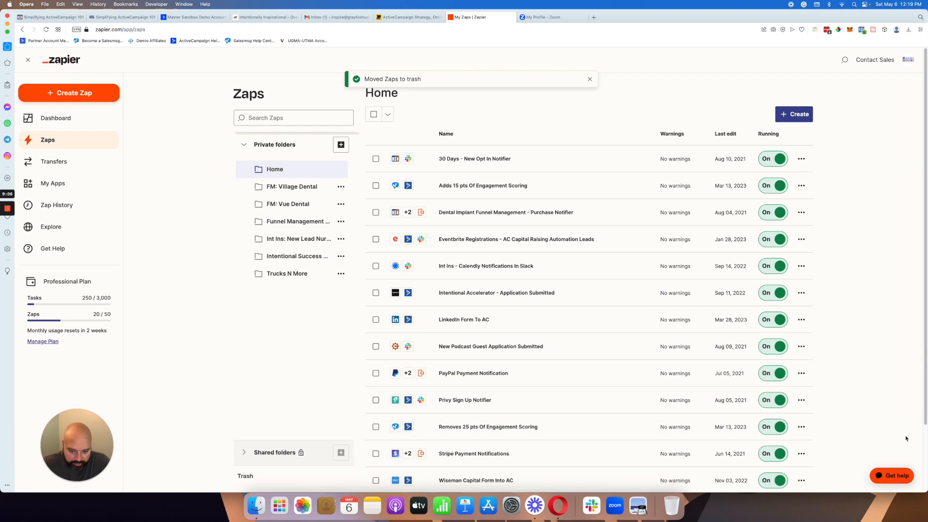
scroll(700, 434, "down", 2)
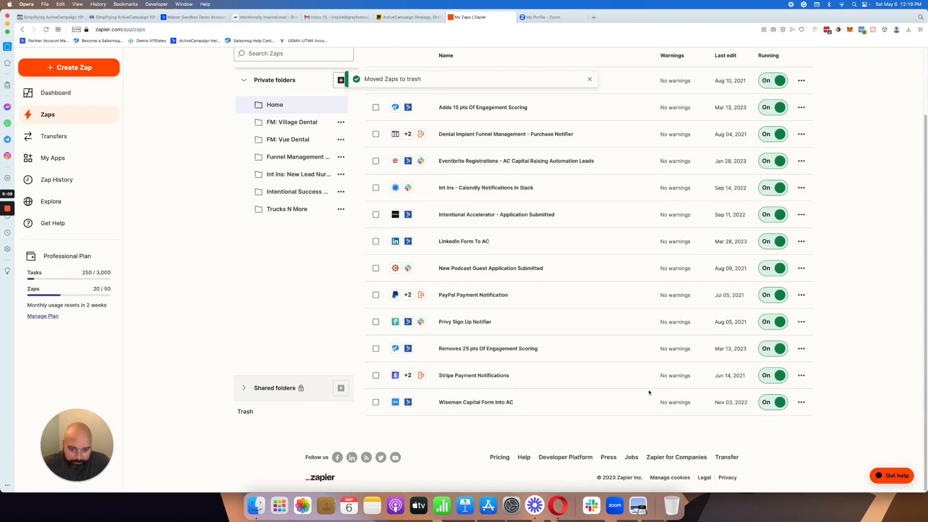
scroll(651, 394, "up", 2)
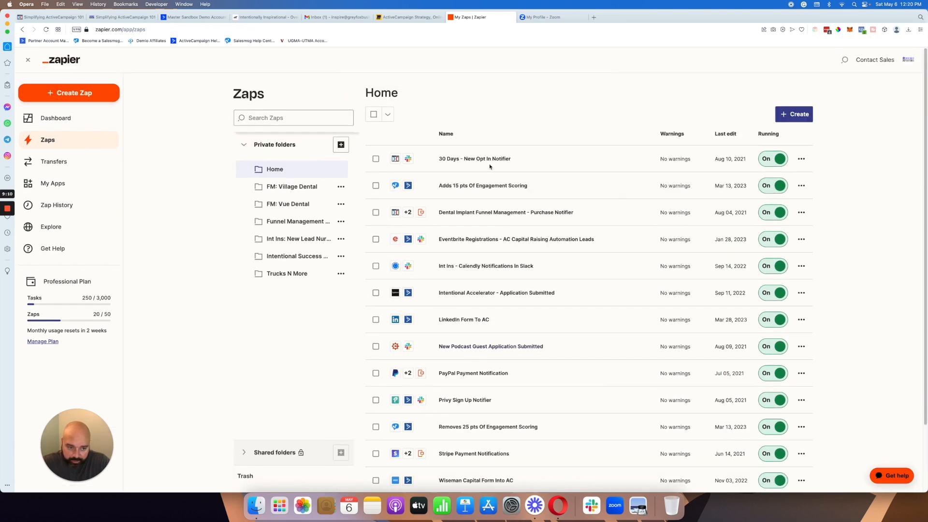